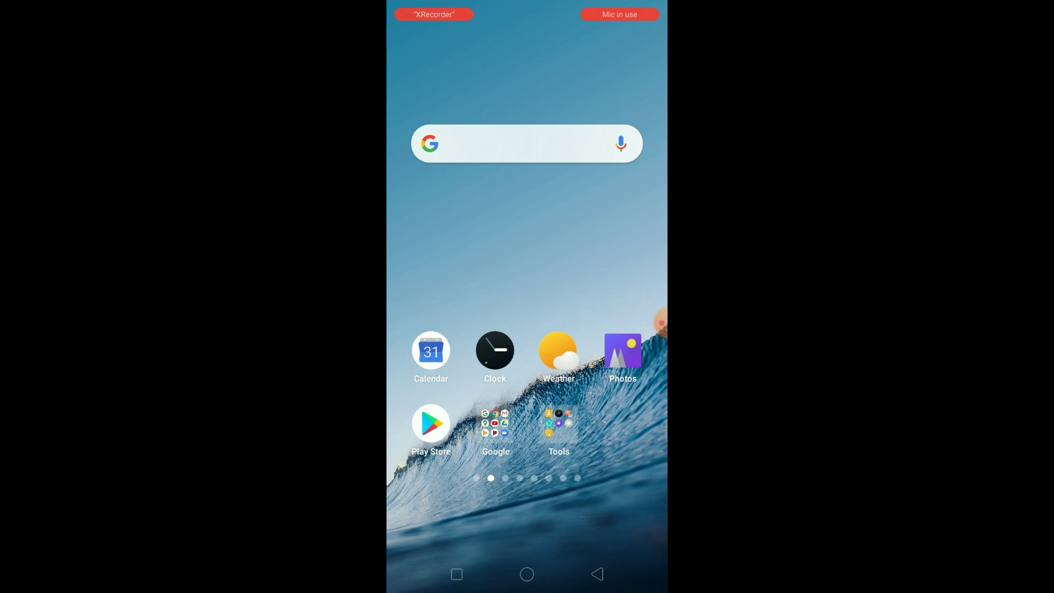
Launch the Google Play Store from the Android home screen
click(431, 423)
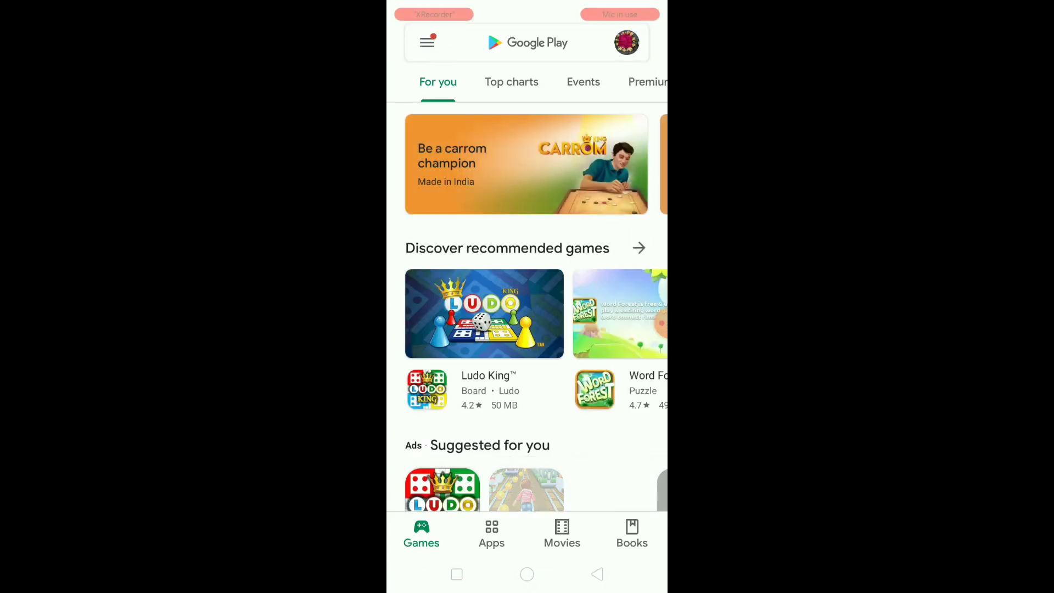
Search the Play Store for 'google sheet' and open the installed Google Sheets app
click(525, 42)
click(473, 174)
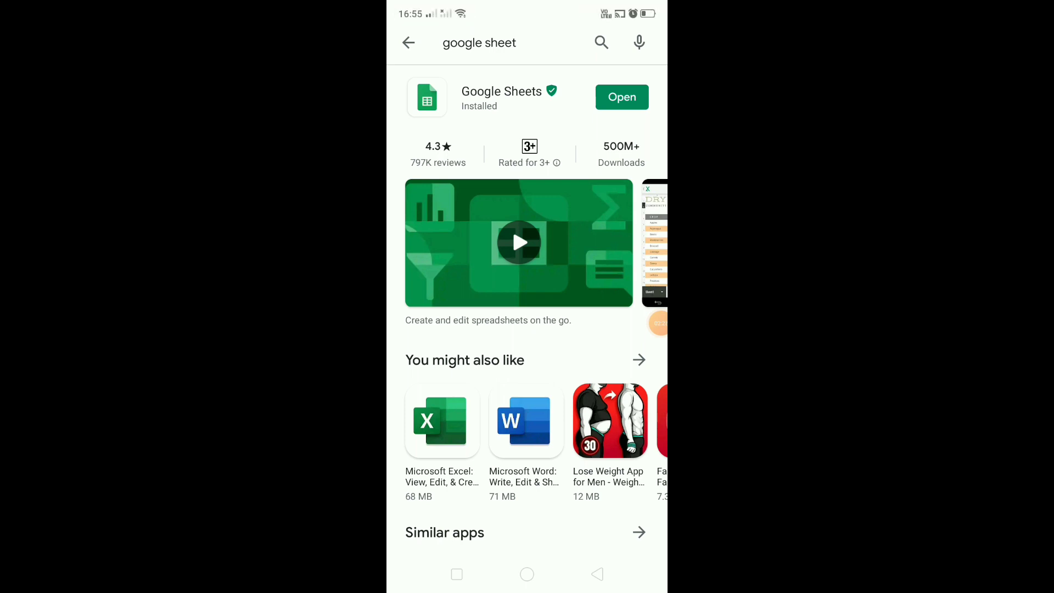
click(622, 96)
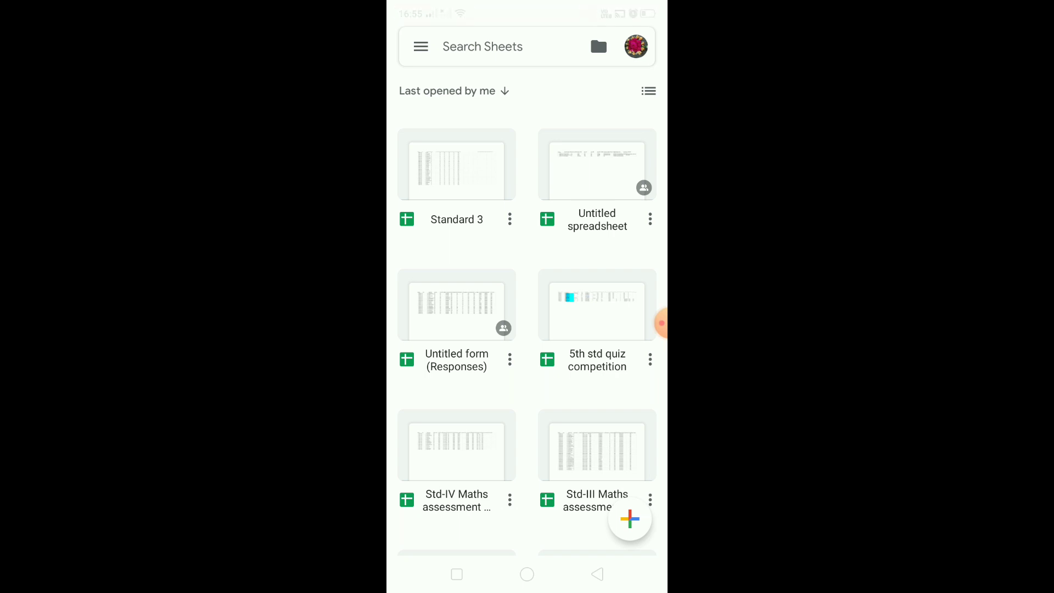
Open the 'Standard 3' quiz responses spreadsheet from the file list
click(457, 176)
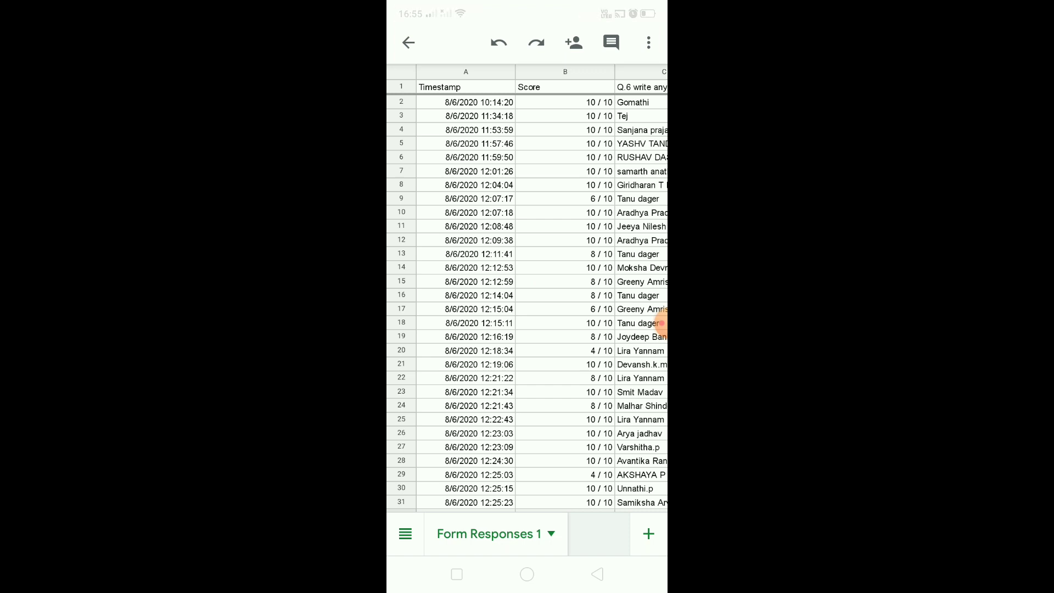
Rename the Form Responses 1 sheet tab to 'practice test 1'
click(489, 533)
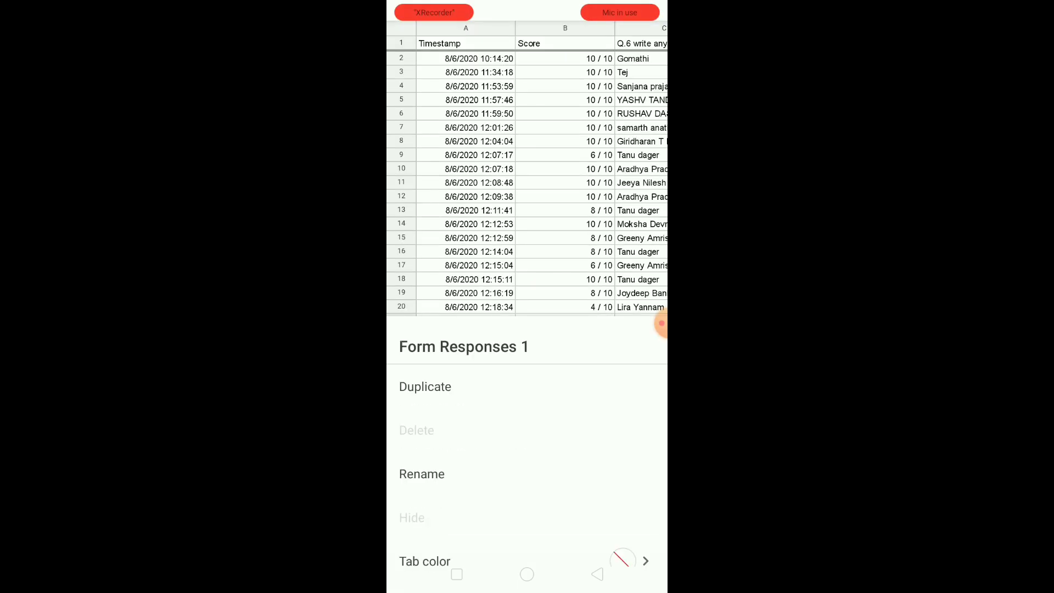
key(Escape)
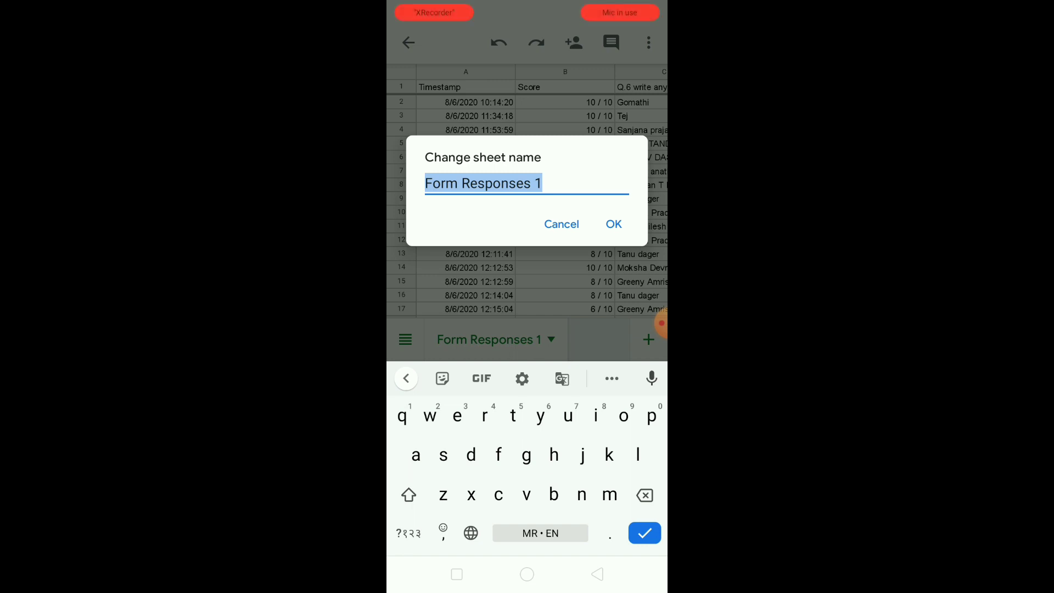
key(BackSpace)
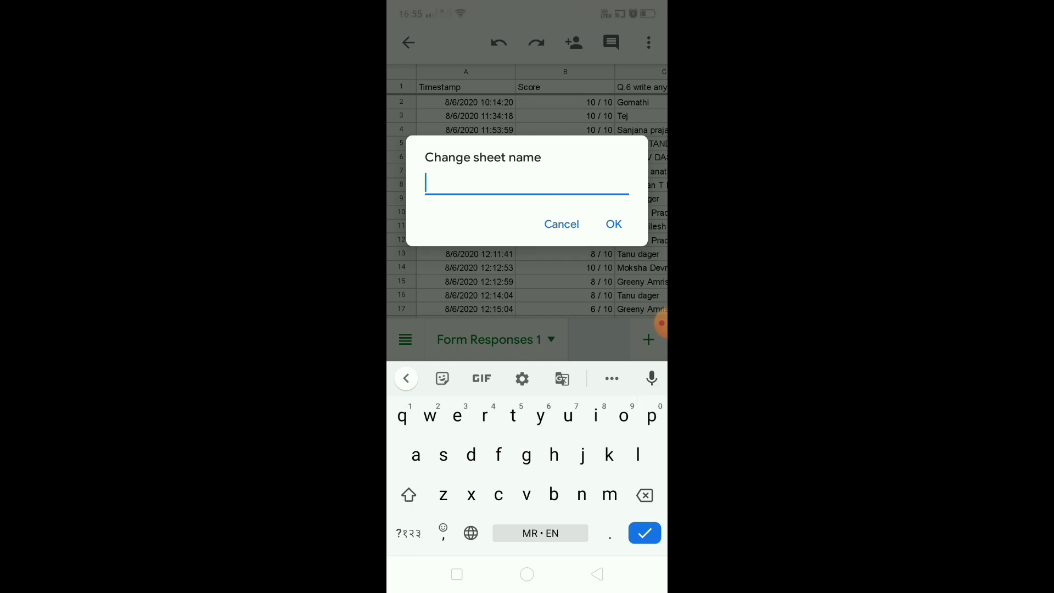
text(practice)
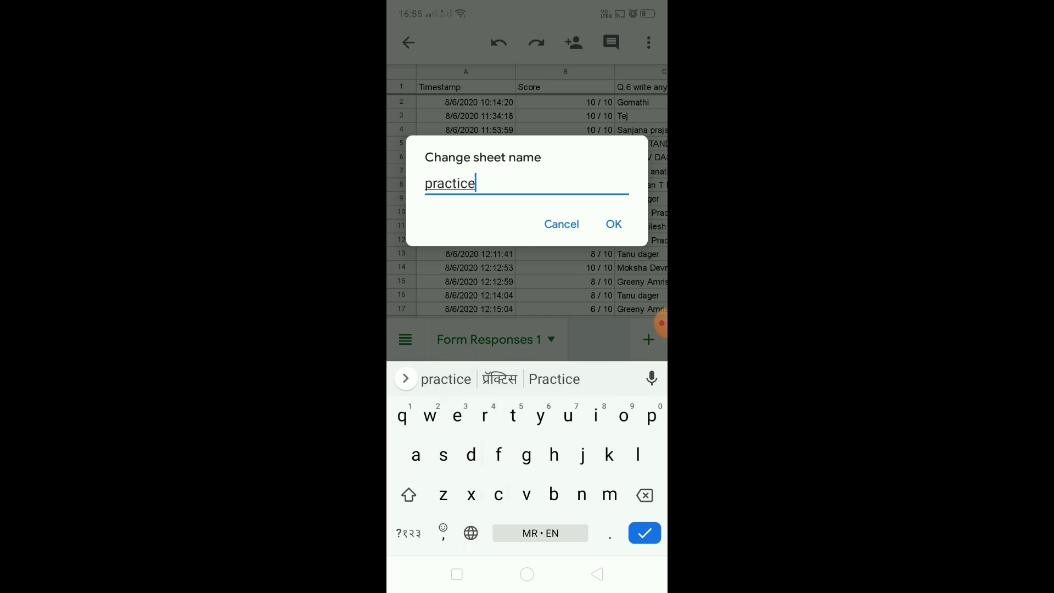
text( test)
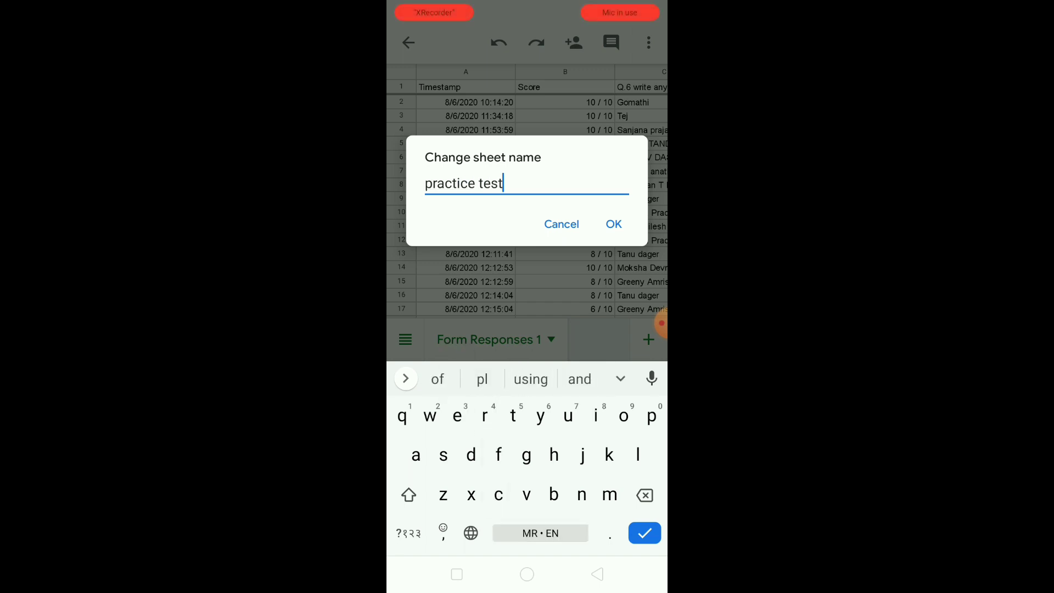
text( 1)
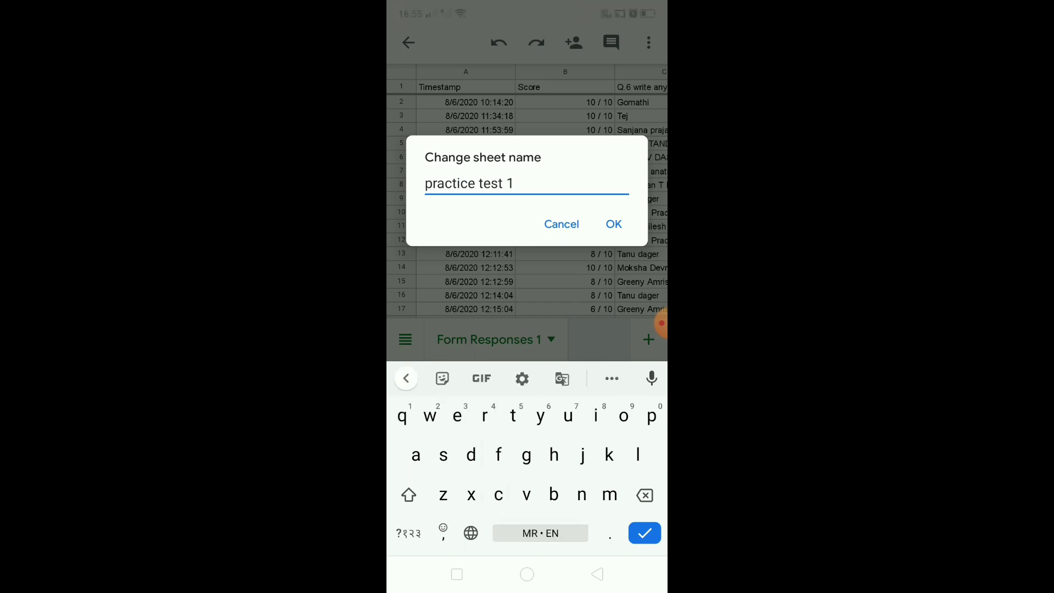
key(Return)
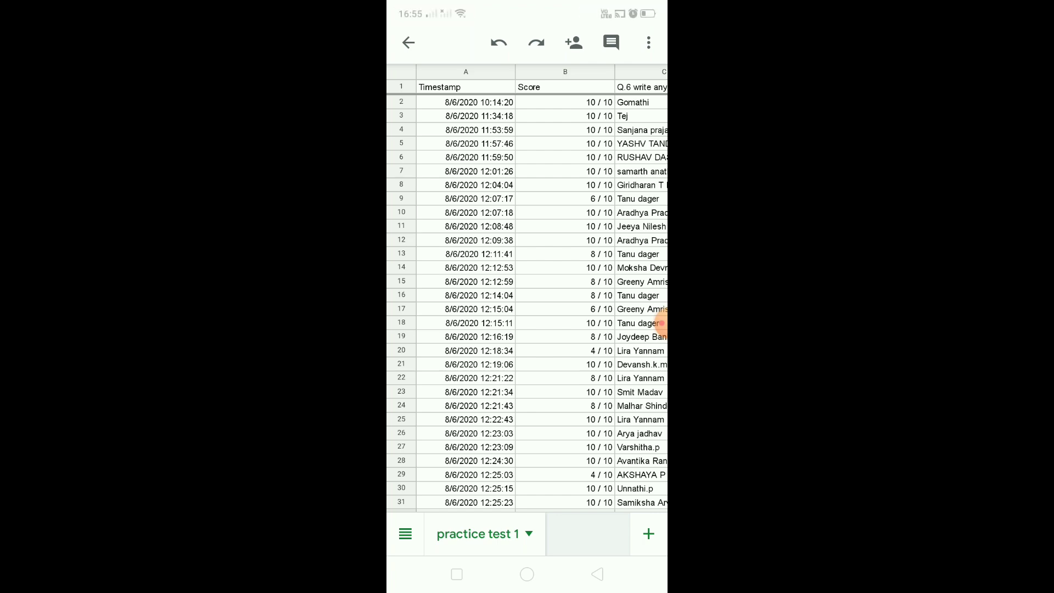
Select the student names in C2:C30 and make them bold with red text
scroll(661, 323, right, 3)
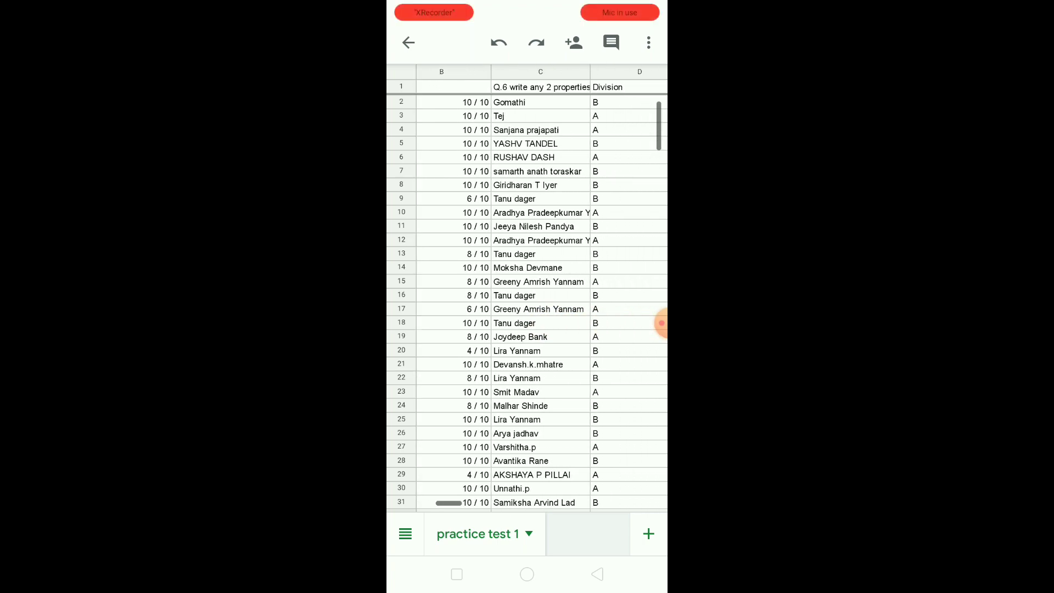
click(540, 102)
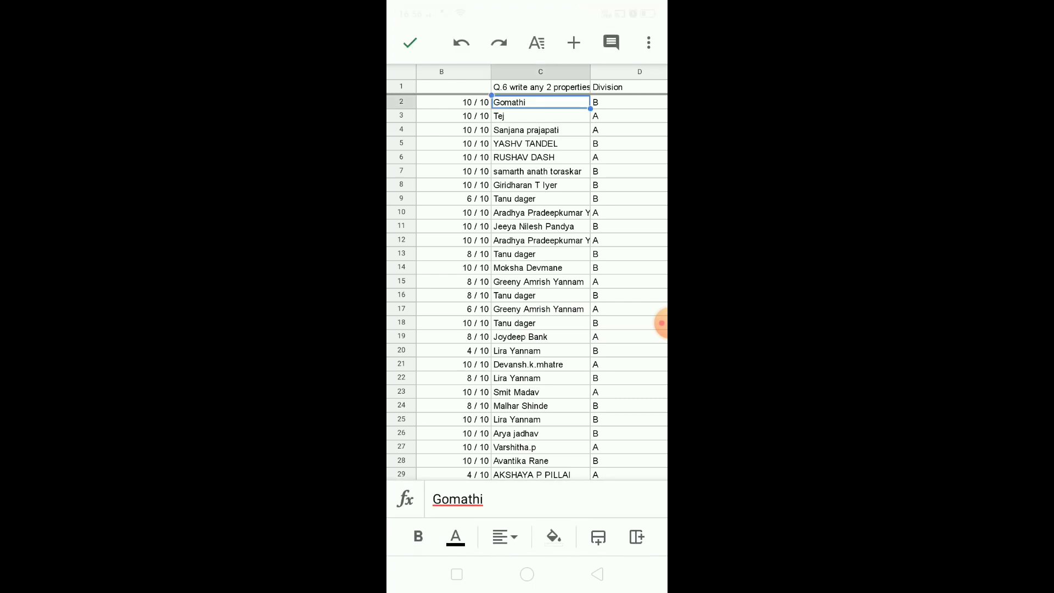
drag(590, 109, 590, 494)
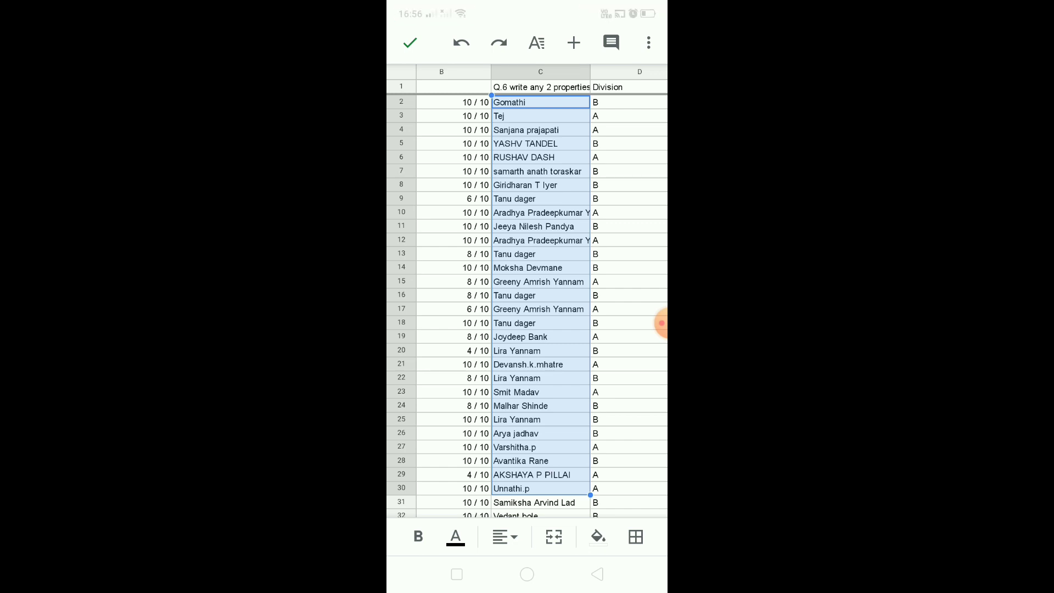
click(418, 537)
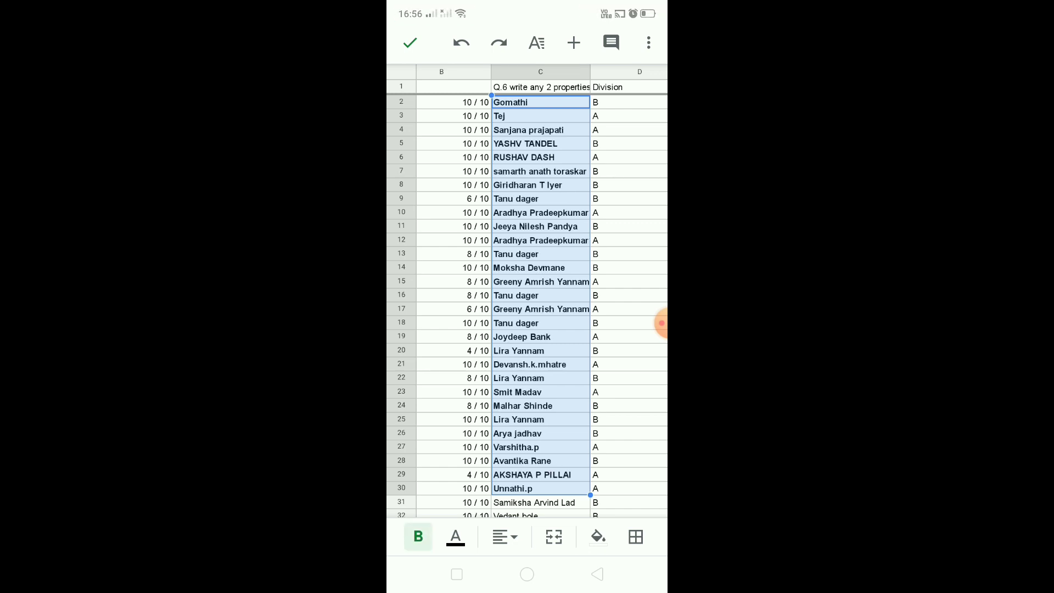
click(455, 536)
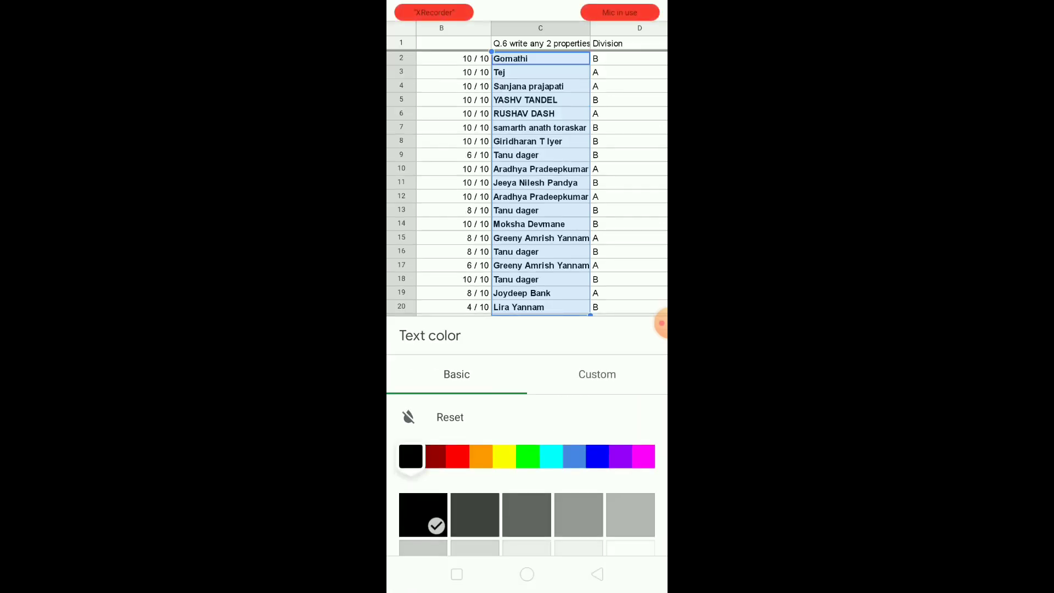
click(458, 456)
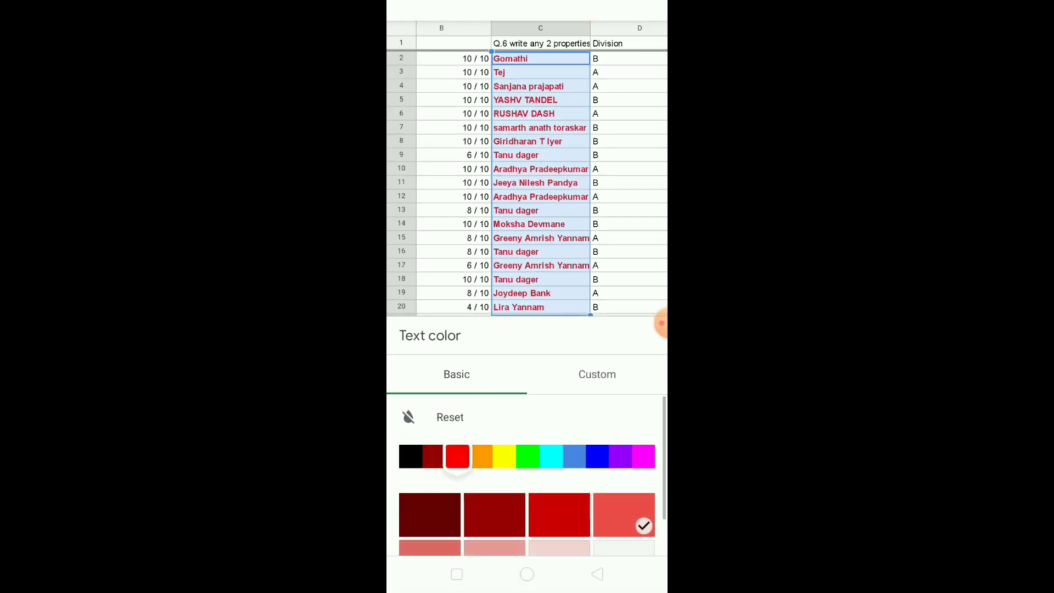
click(597, 373)
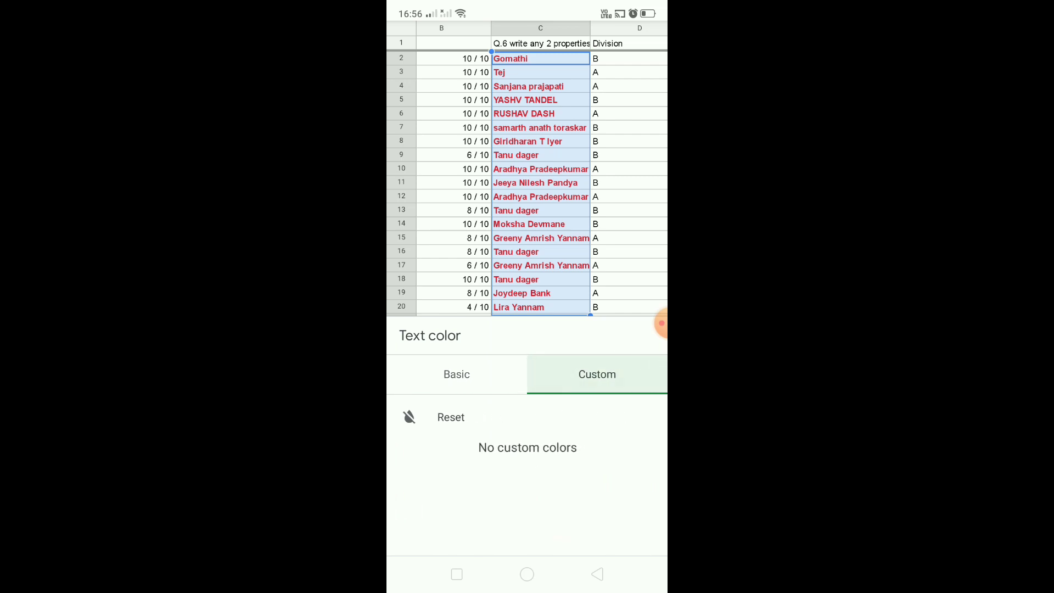
click(597, 573)
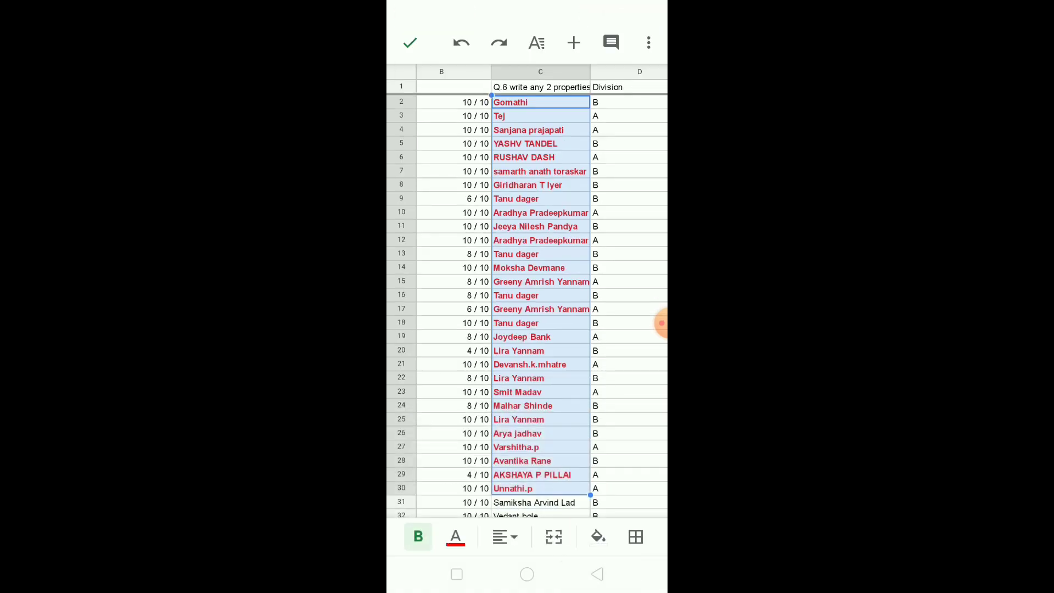
Fill cells C2:C30 green, after briefly trying yellow and orange
click(598, 536)
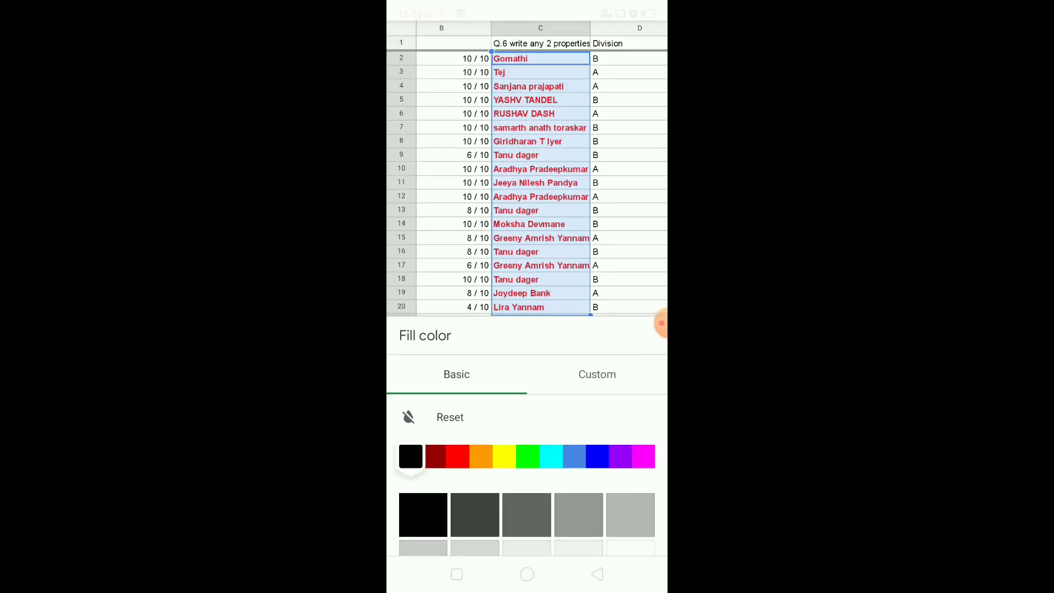
scroll(527, 494, down, 1)
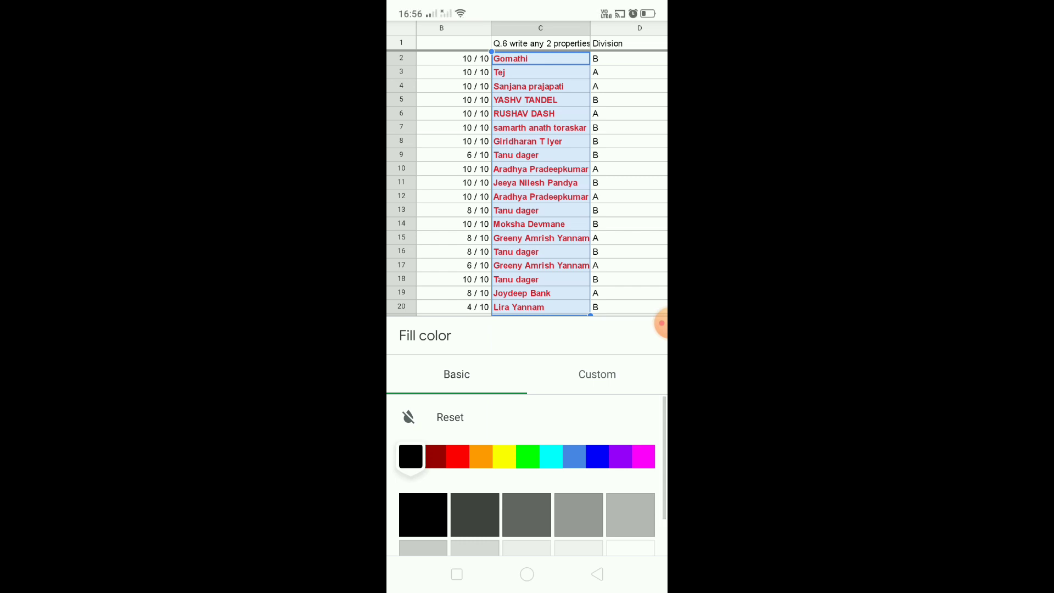
click(504, 456)
click(480, 456)
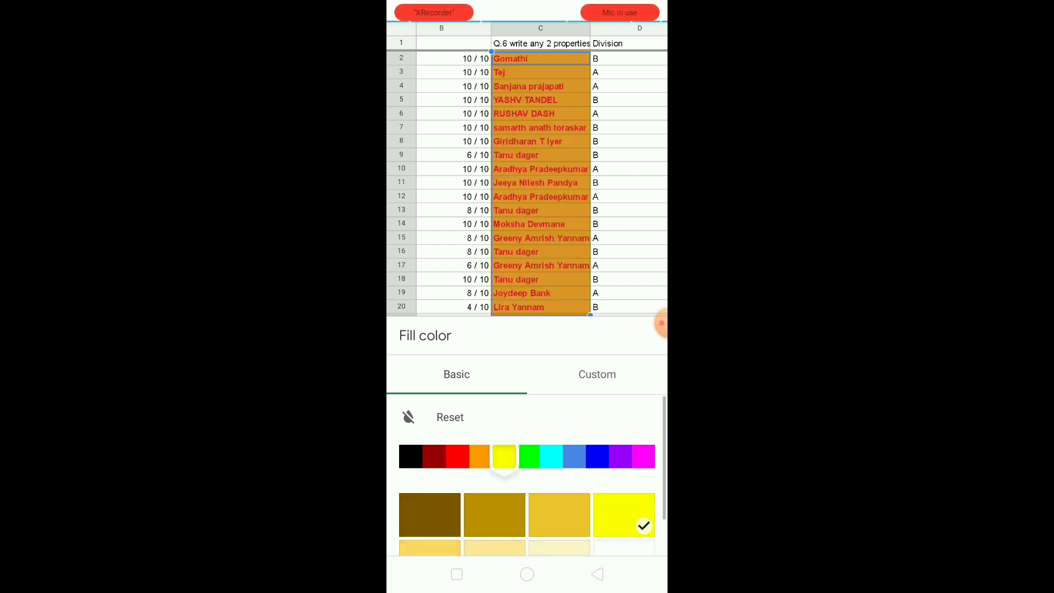
click(527, 456)
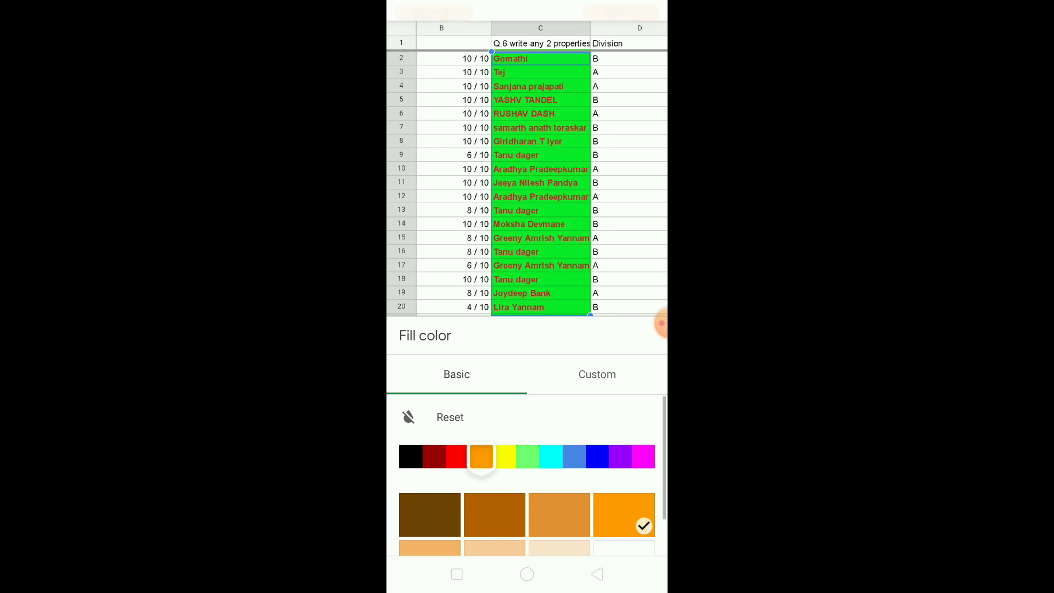
click(597, 574)
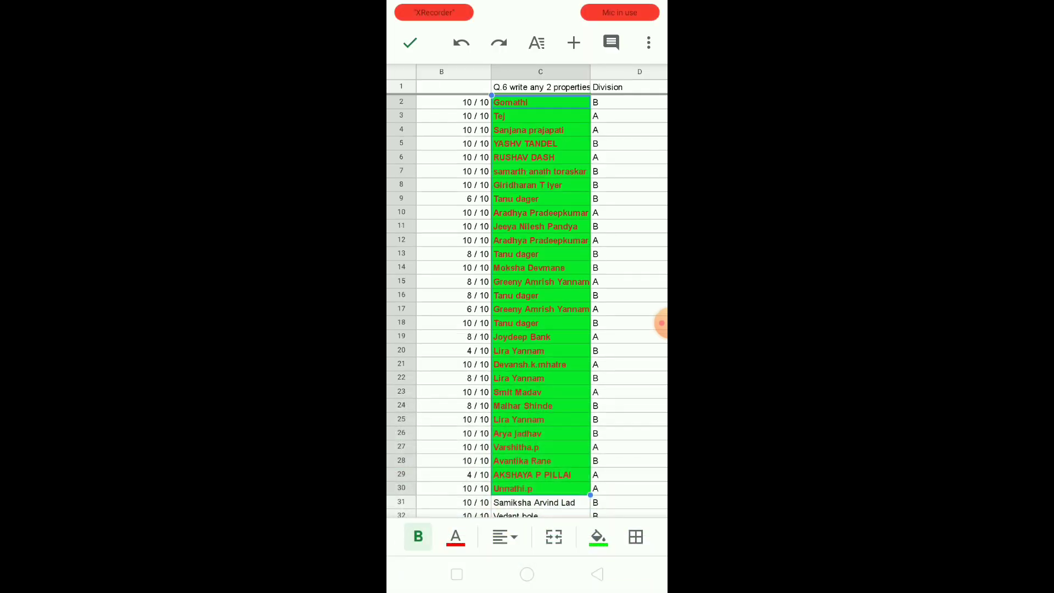
Select the entire sheet and apply black all-around borders to every cell
scroll(527, 291, right, 5)
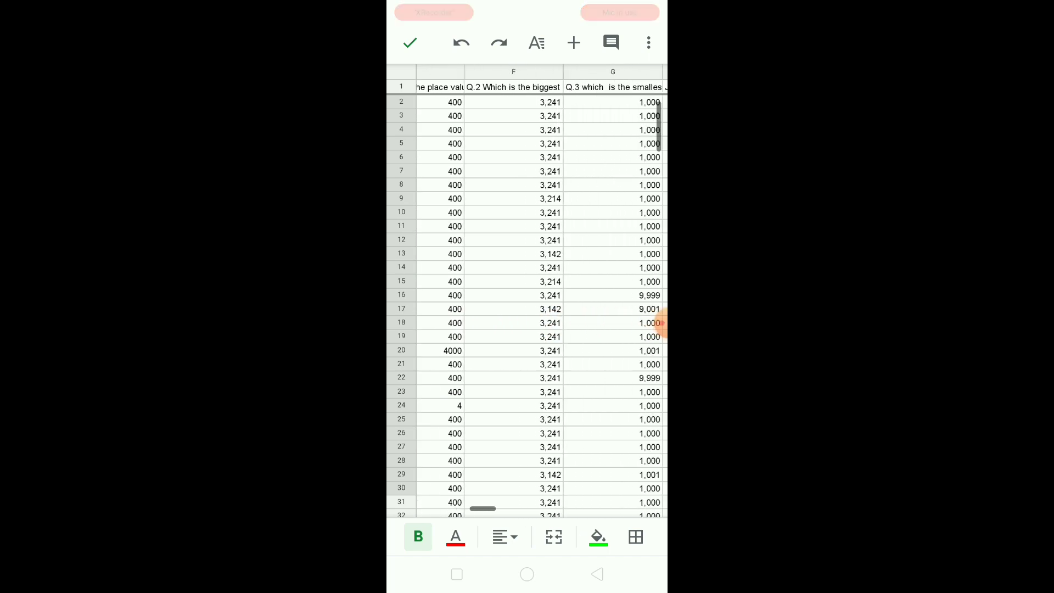
scroll(527, 290, left, 5)
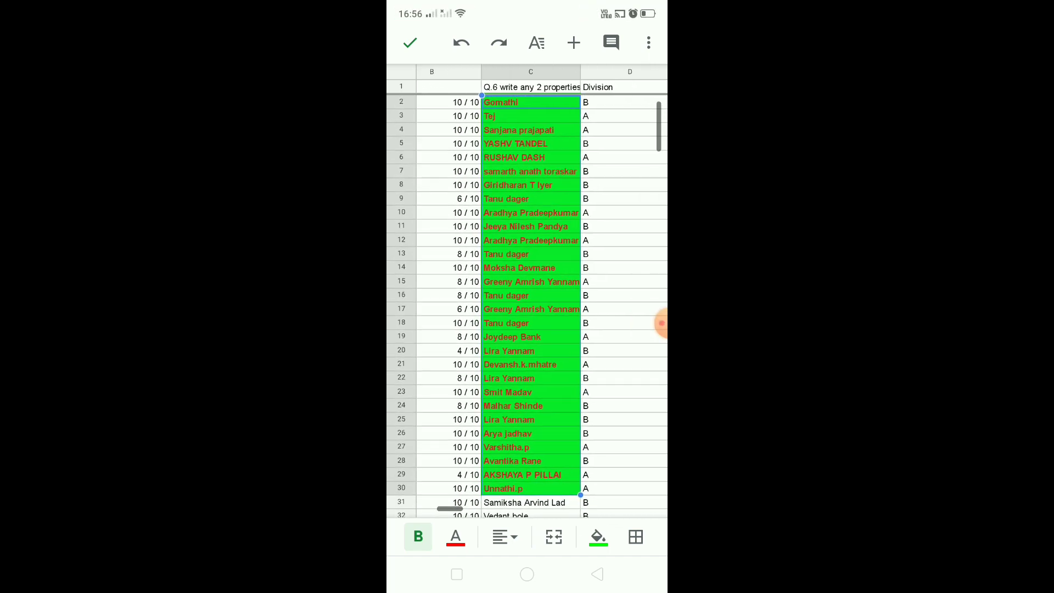
scroll(661, 323, left, 3)
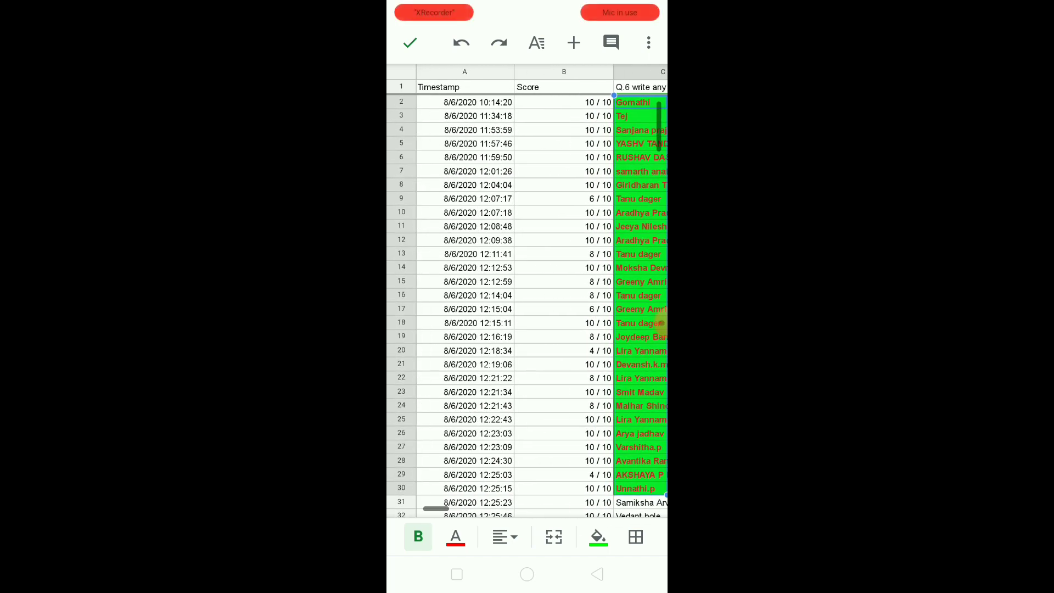
click(401, 72)
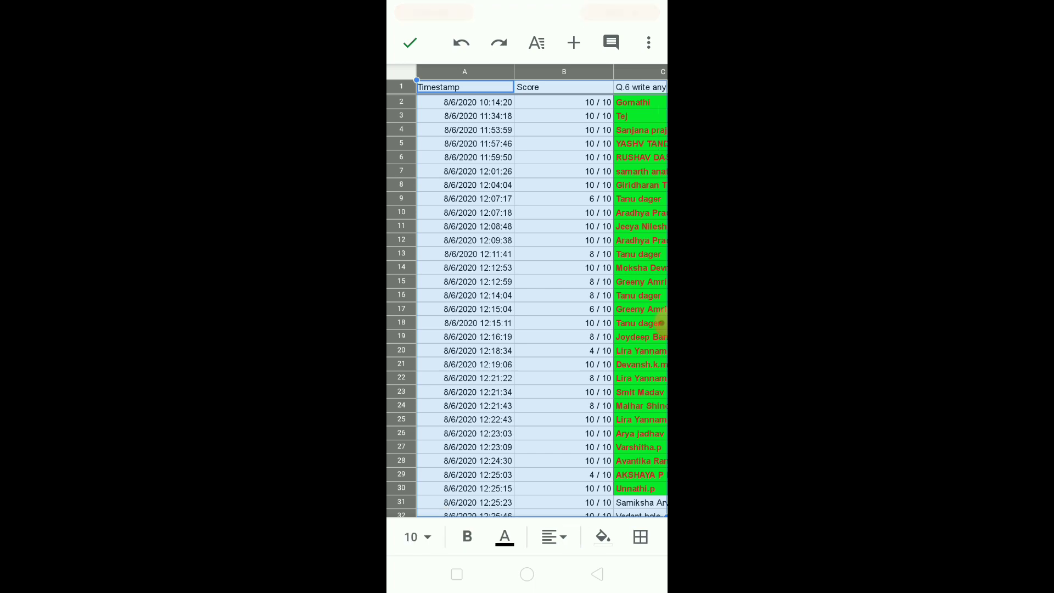
scroll(662, 323, right, 10)
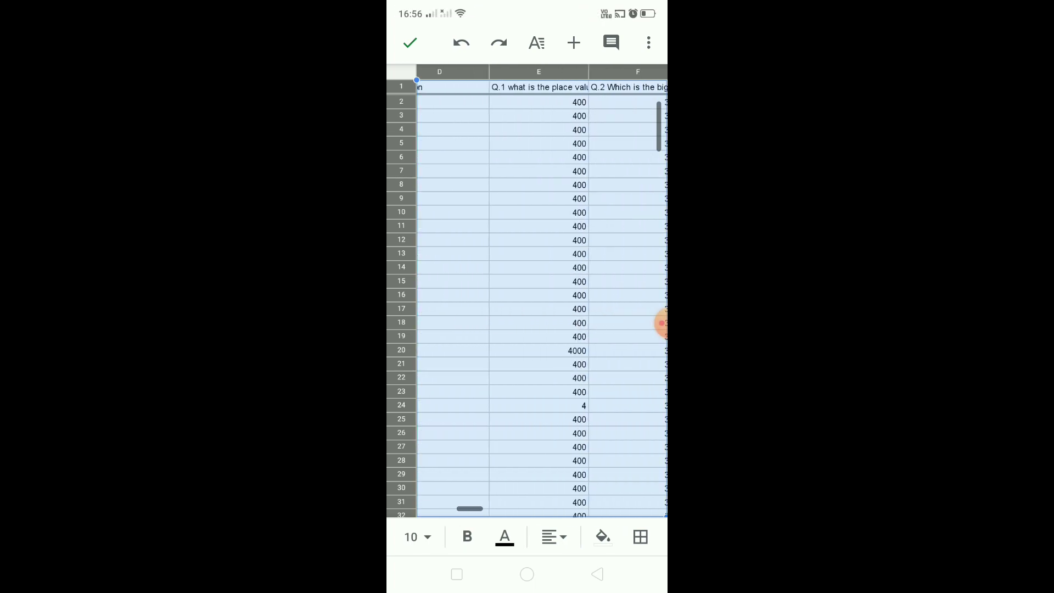
scroll(541, 300, left, 5)
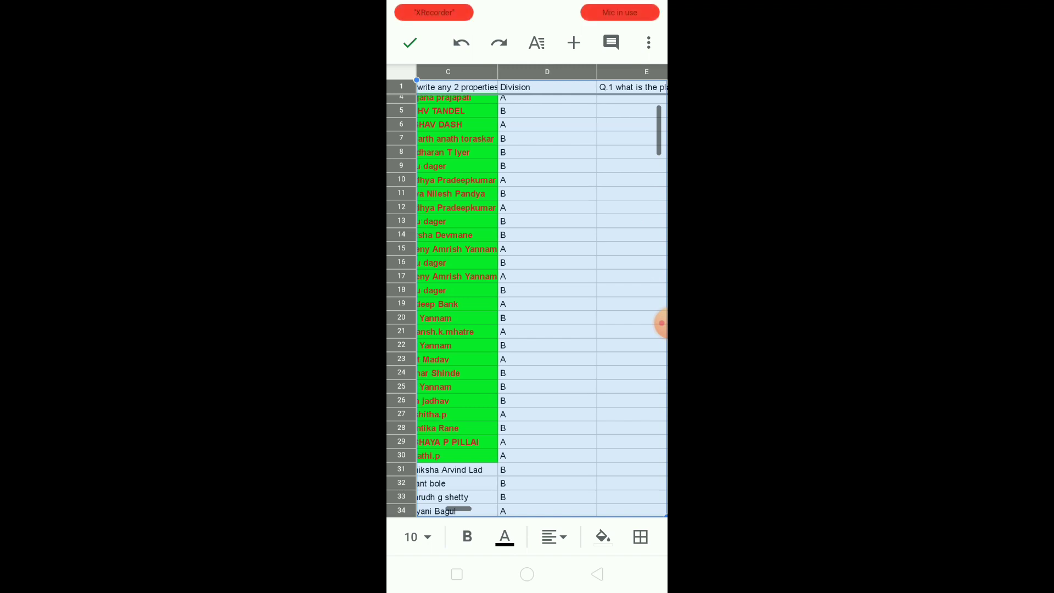
click(640, 536)
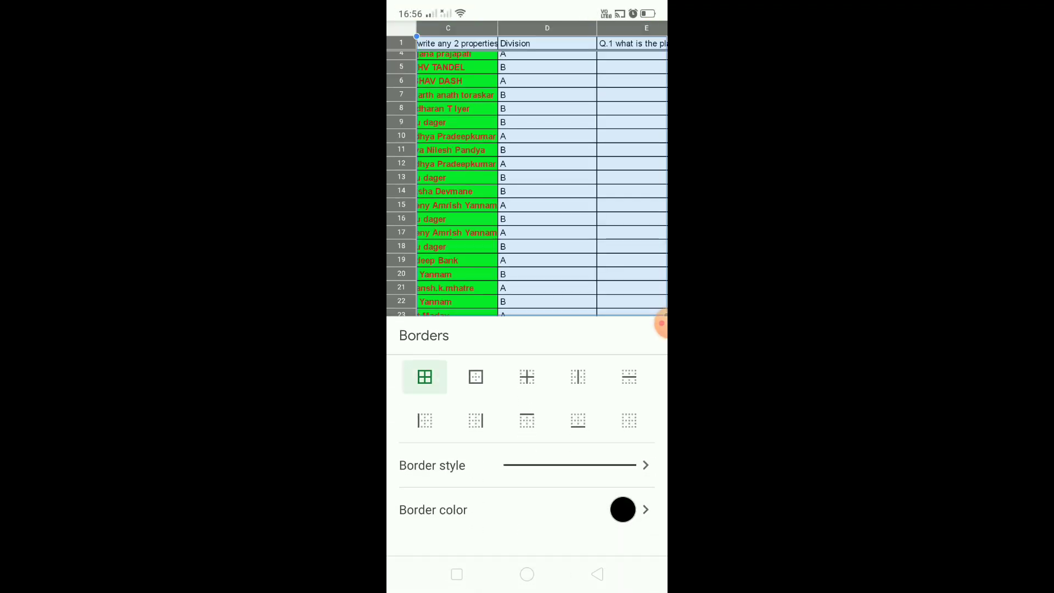
key(Escape)
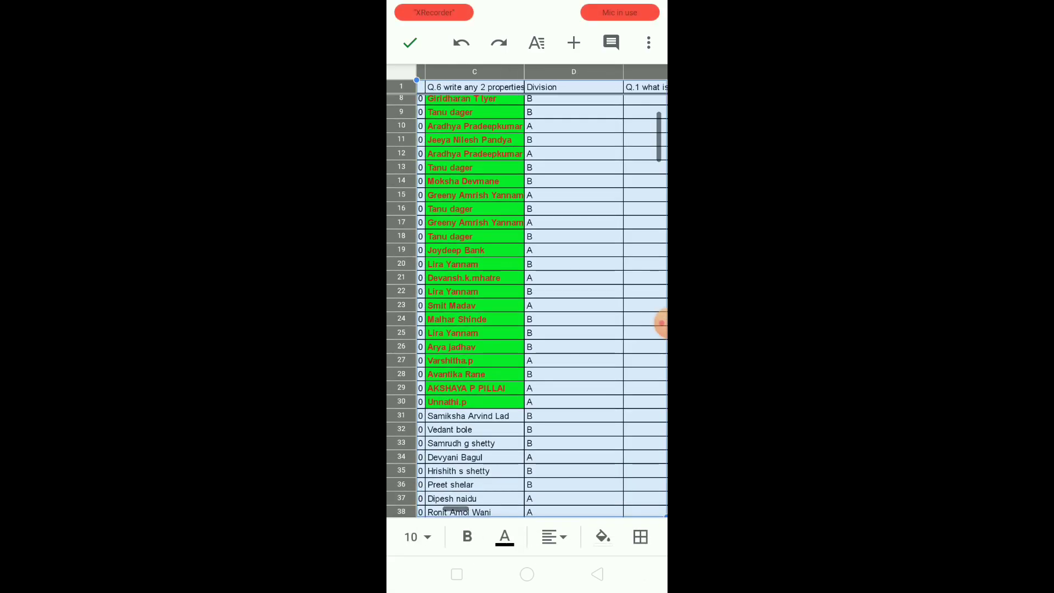
Scroll through the bordered sheet to review it, then select the names column C
scroll(527, 291, down, 2)
scroll(527, 291, down, 2)
scroll(527, 291, down, 2)
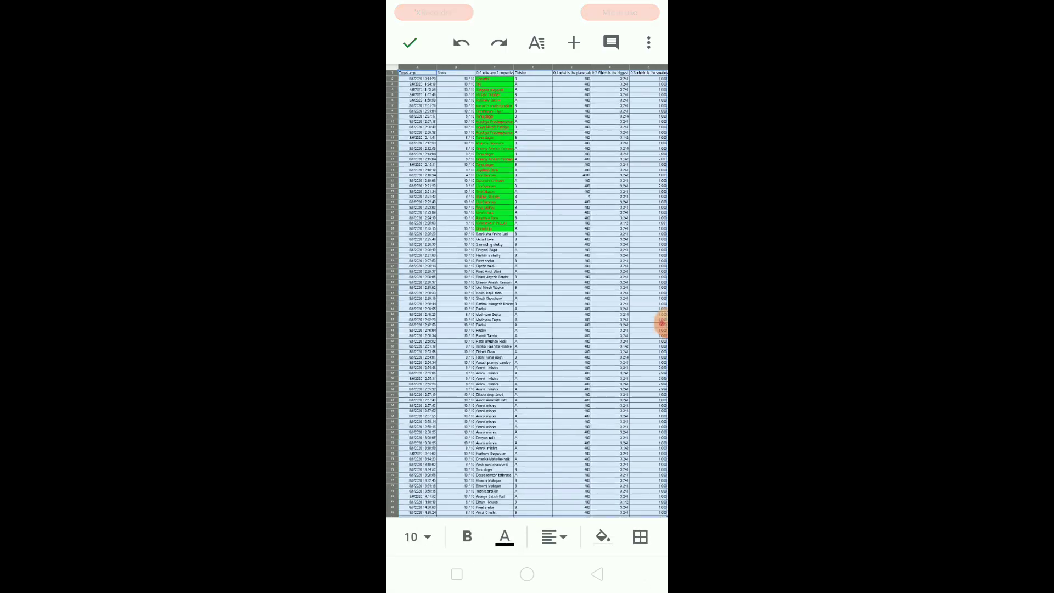
scroll(663, 324, down, 1)
scroll(663, 324, down, 1)
scroll(663, 324, down, 1)
scroll(663, 323, down, 1)
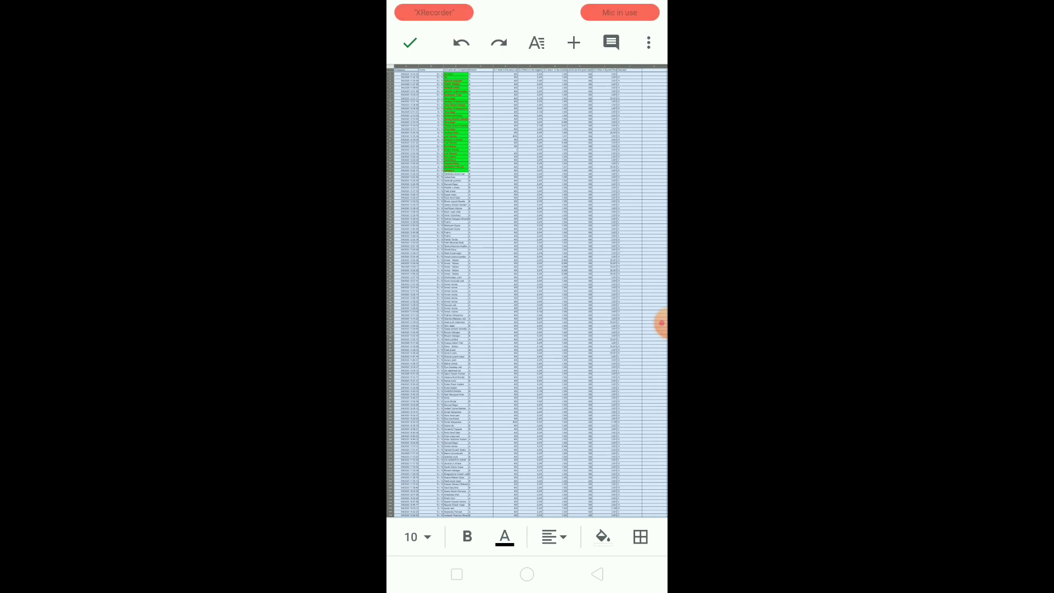
scroll(661, 323, up, 1)
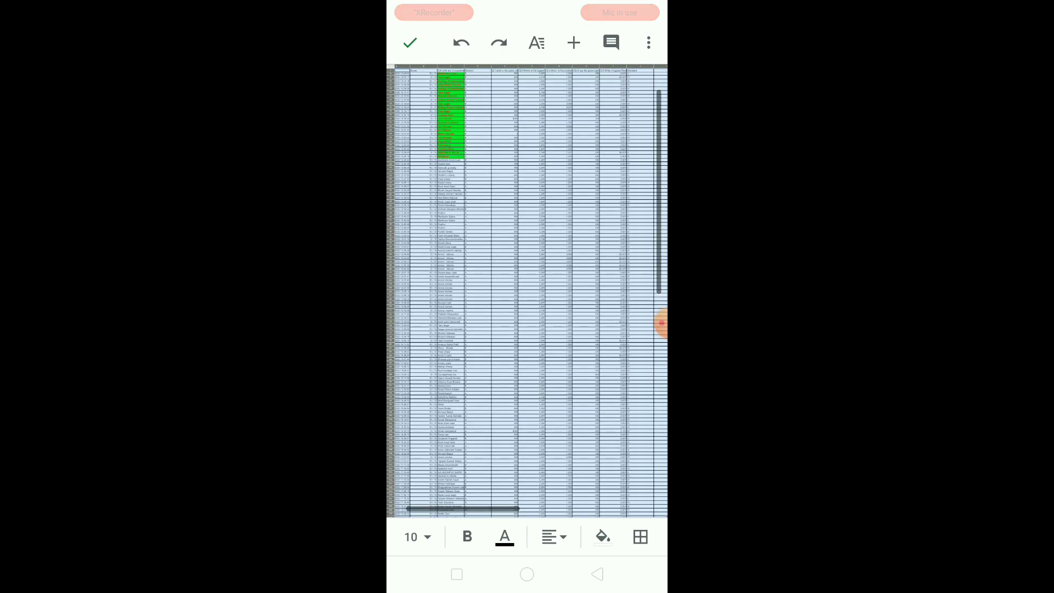
scroll(661, 323, up, 2)
scroll(661, 323, up, 2)
scroll(661, 323, up, 2)
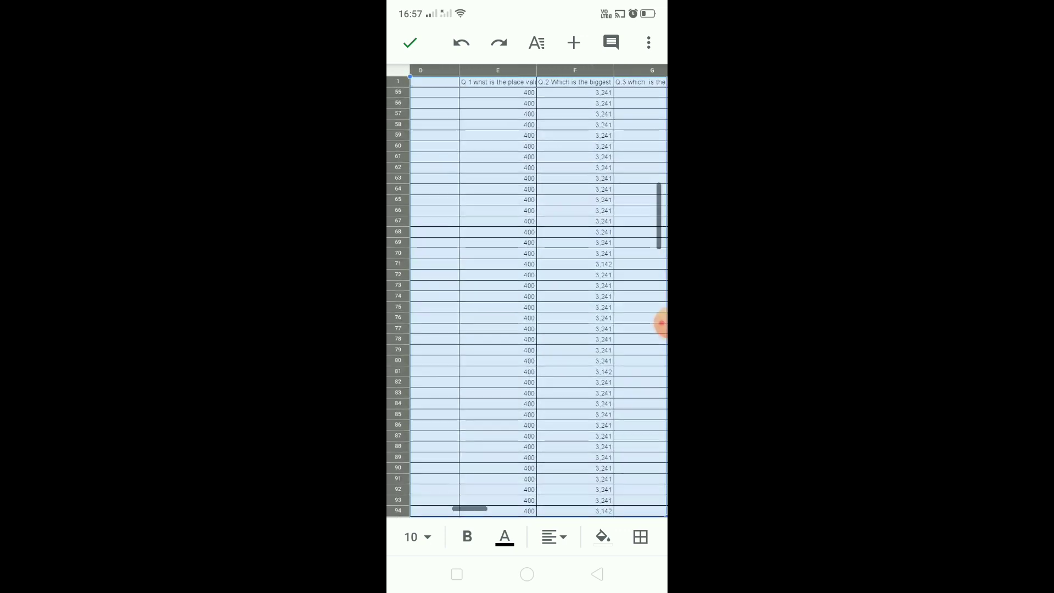
scroll(661, 323, left, 5)
scroll(662, 323, left, 3)
scroll(662, 323, up, 2)
scroll(662, 323, up, 1)
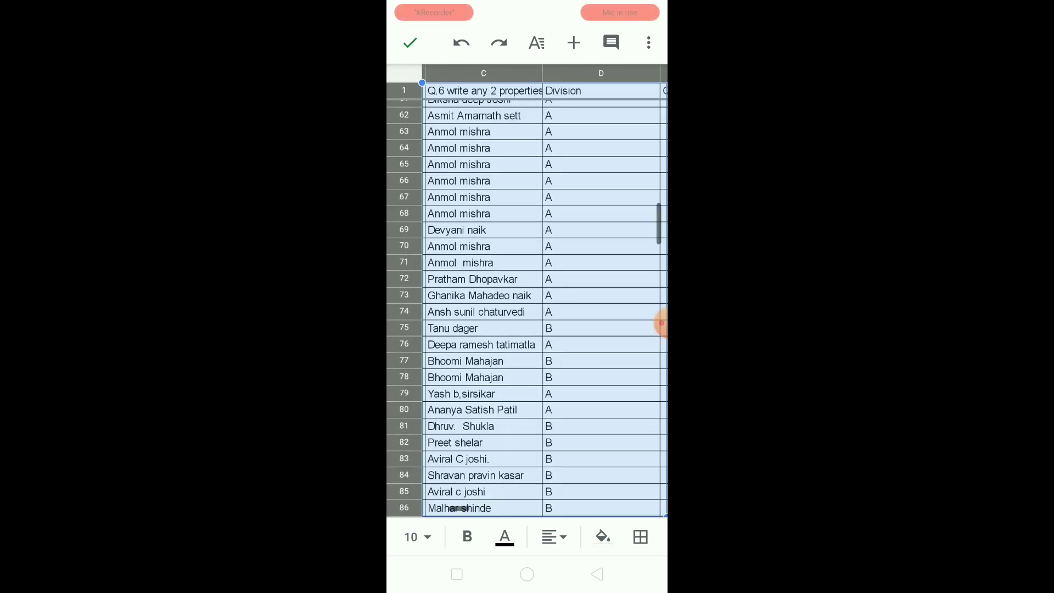
scroll(661, 323, up, 2)
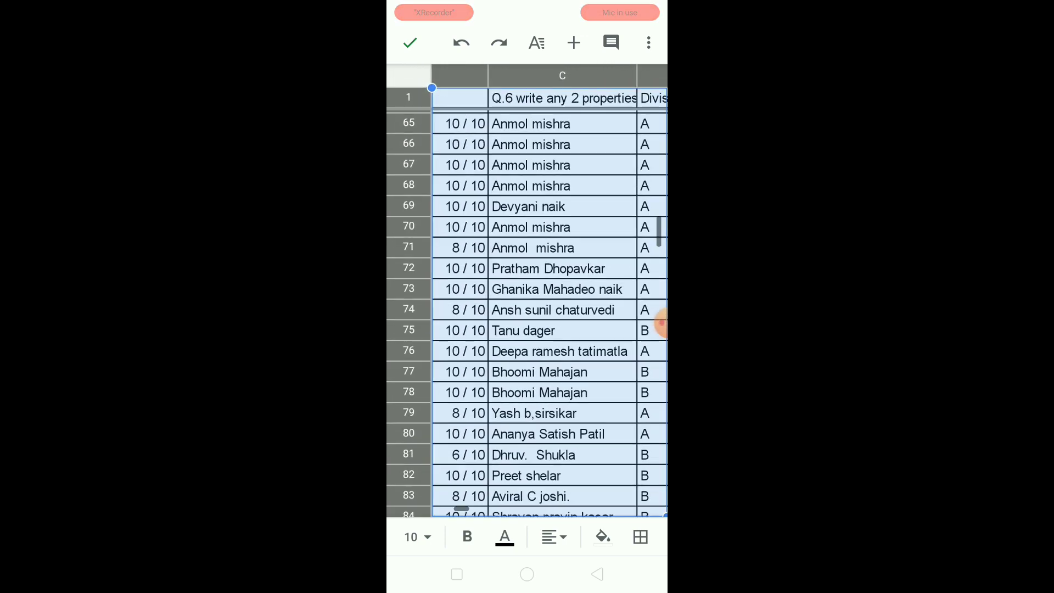
scroll(661, 323, down, 2)
scroll(662, 323, down, 2)
scroll(661, 323, up, 1)
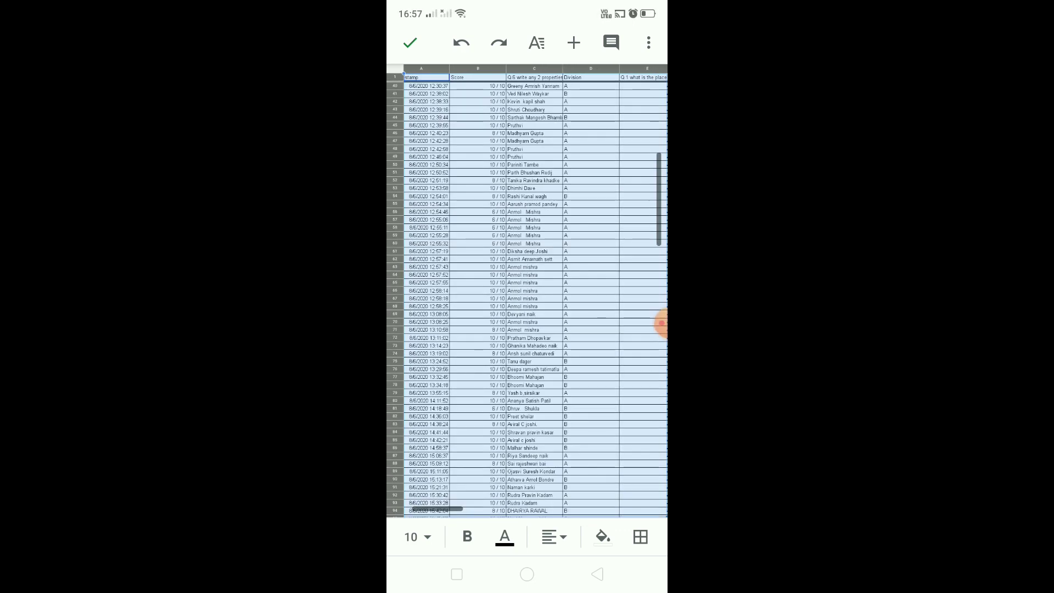
scroll(527, 296, up, 5)
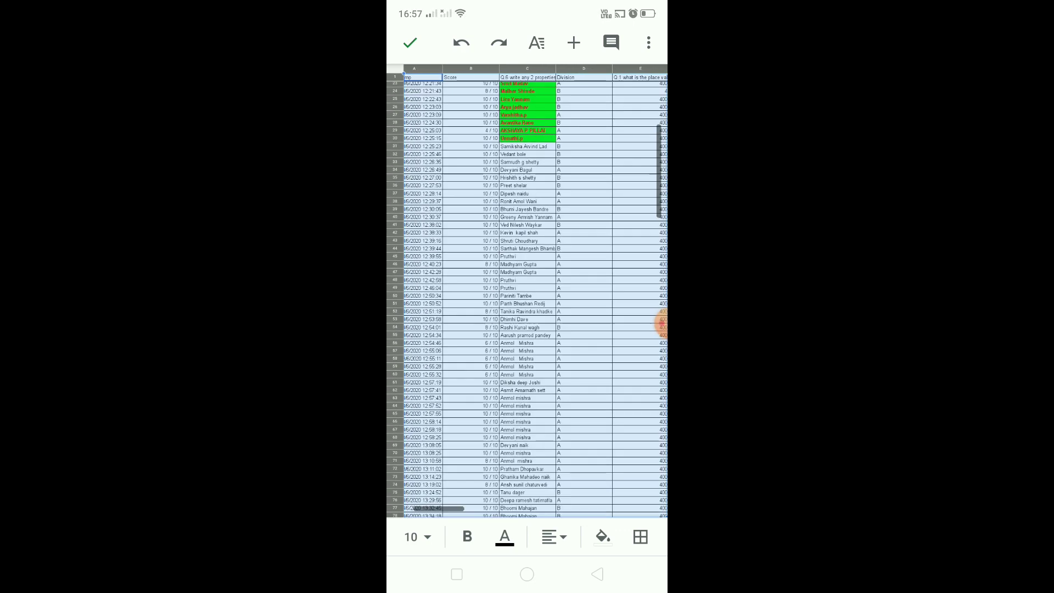
click(527, 68)
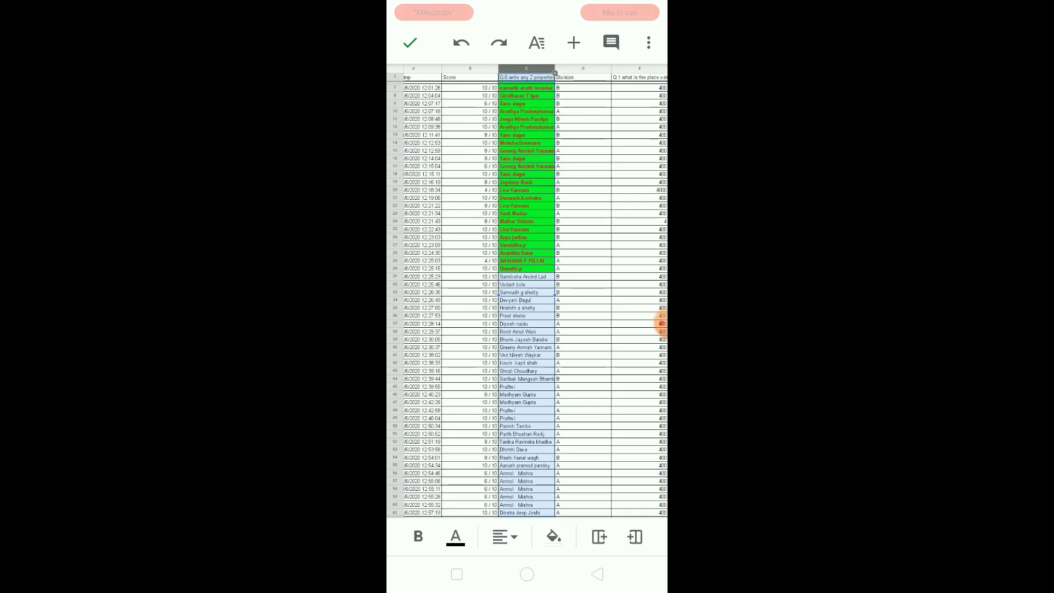
Widen column C so full student names show, and narrow the Division column D
drag(555, 73, 619, 73)
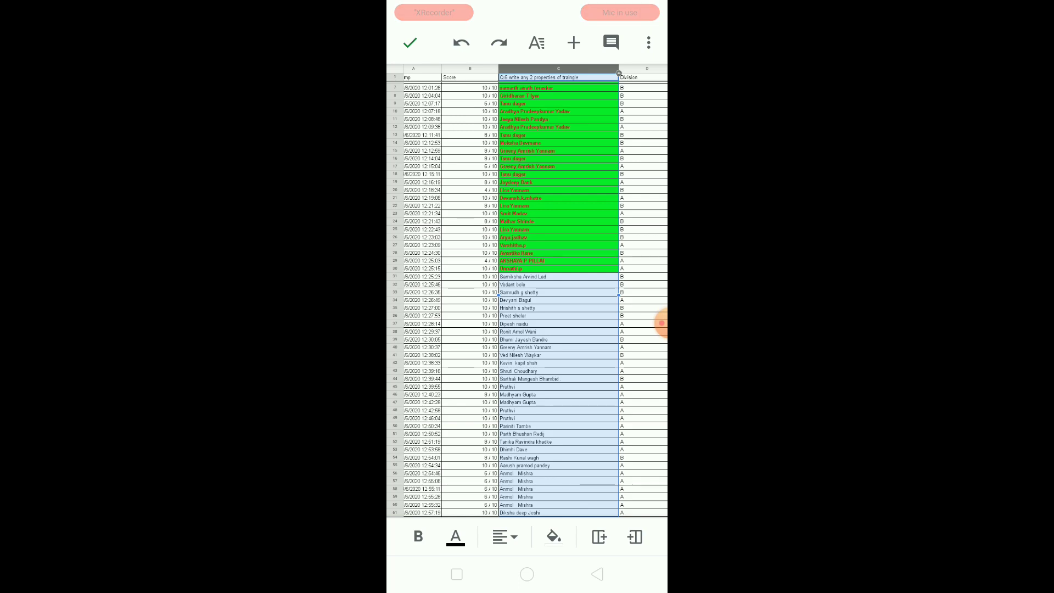
drag(549, 302, 458, 318)
click(530, 77)
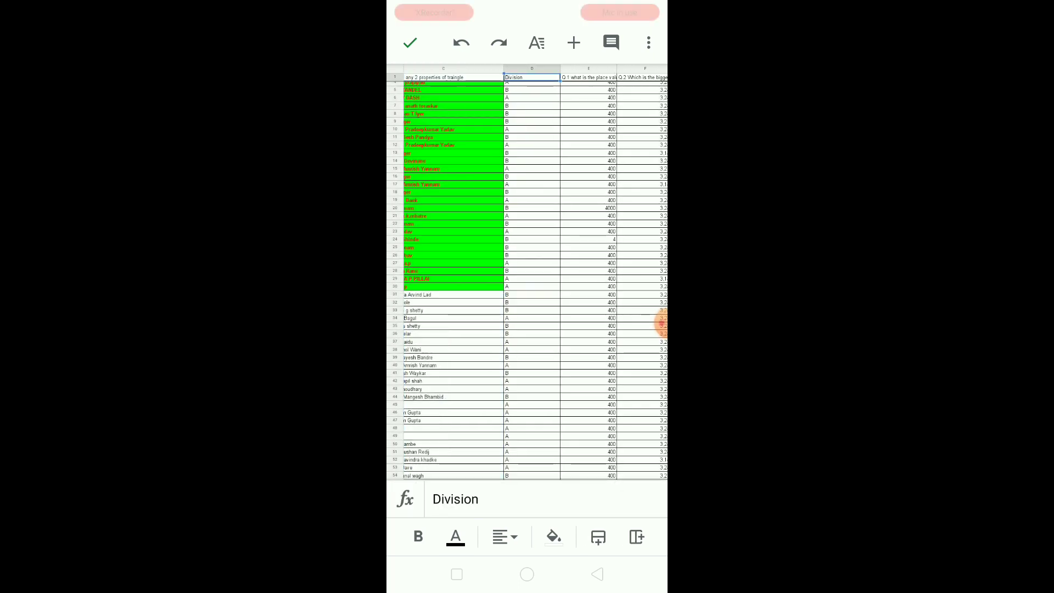
scroll(662, 324, up, 1)
click(532, 68)
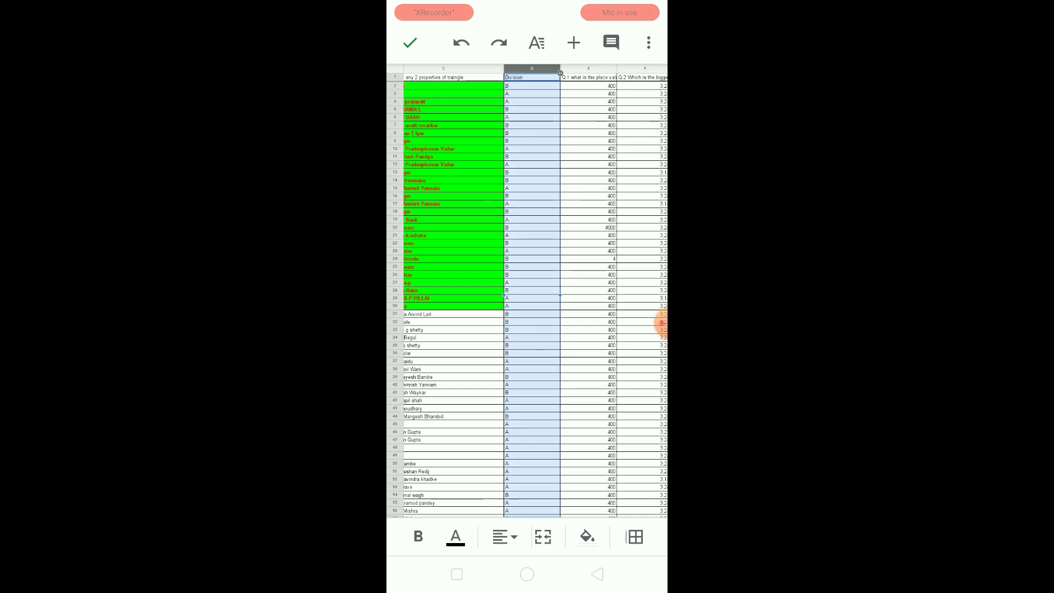
drag(560, 73, 519, 73)
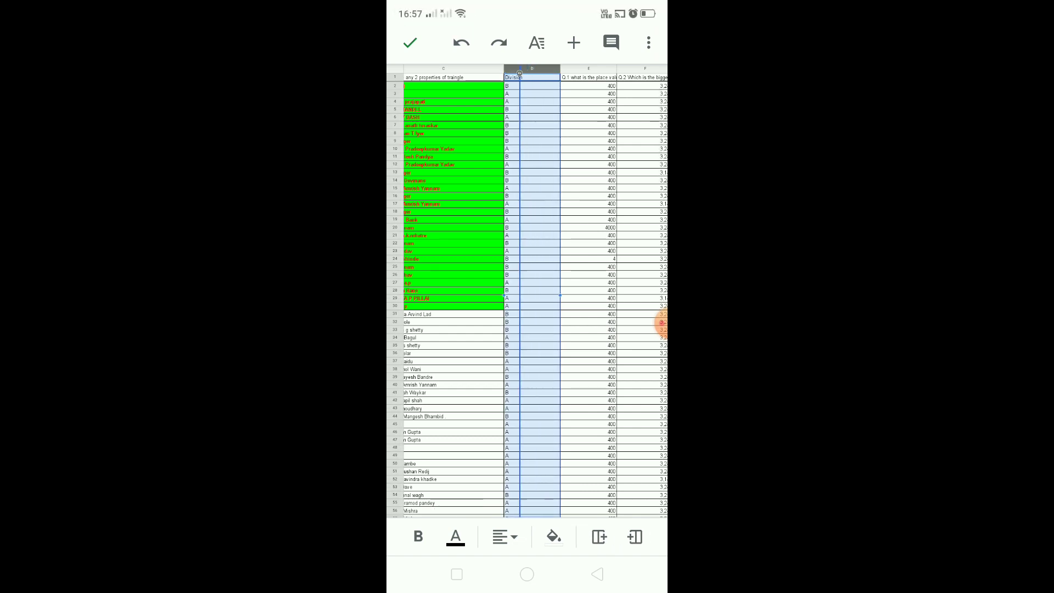
Narrow the Q.1 column E, then deselect it by tapping a name cell
click(546, 77)
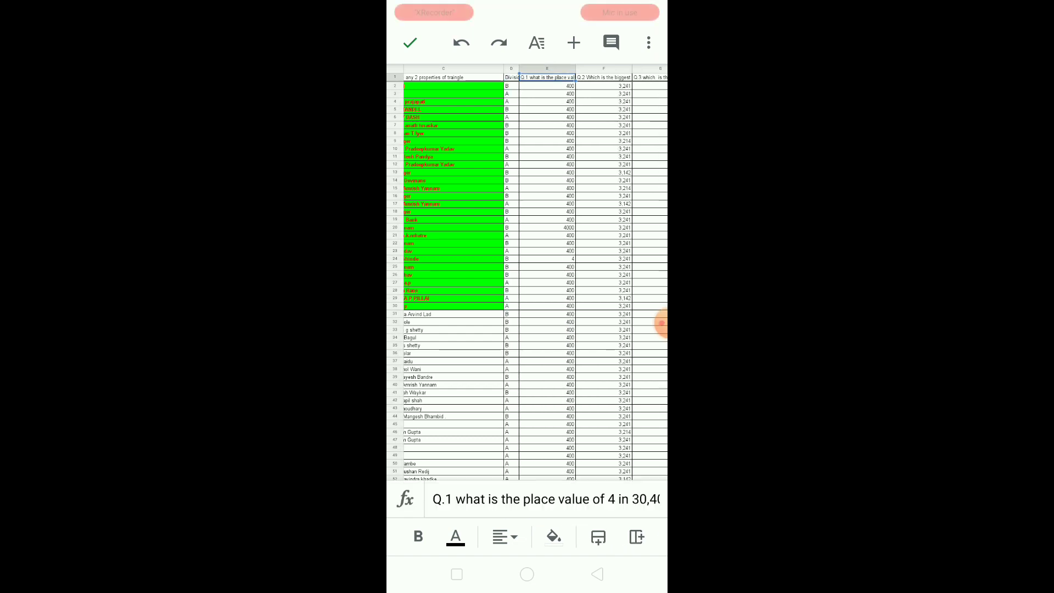
click(547, 68)
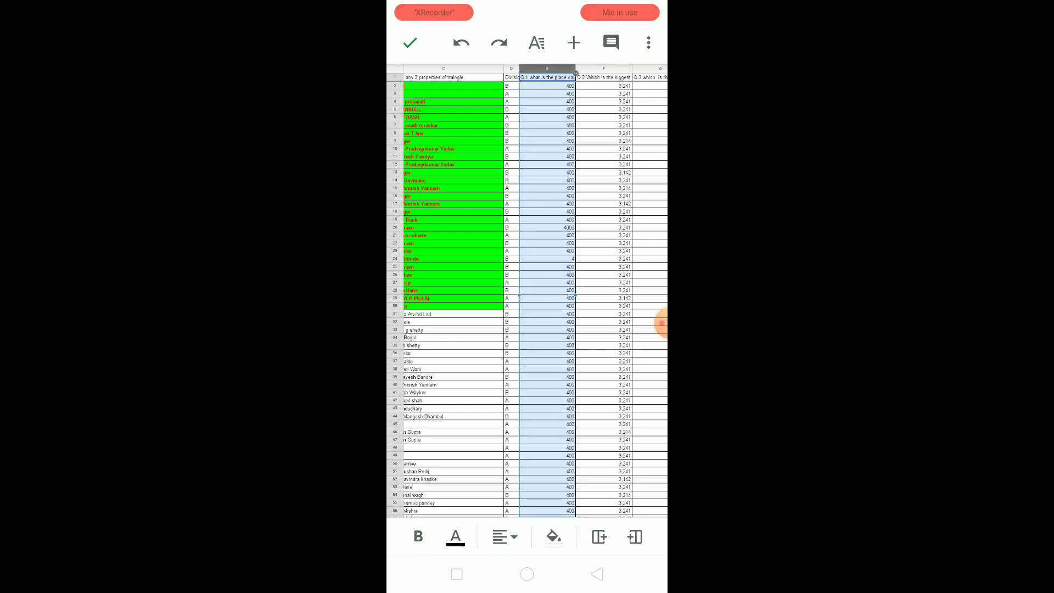
drag(575, 73, 534, 73)
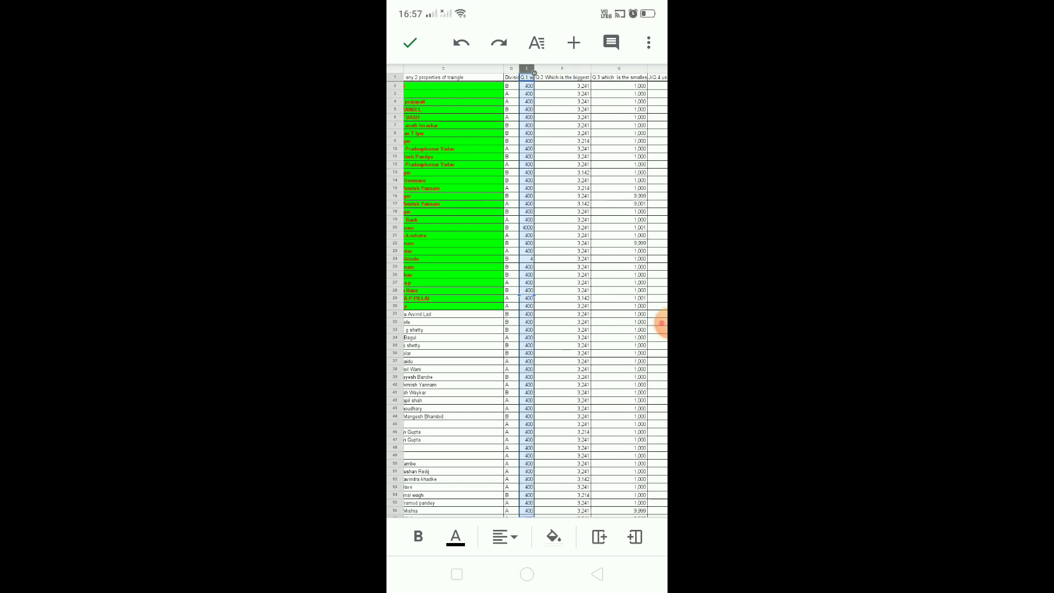
drag(494, 330, 575, 305)
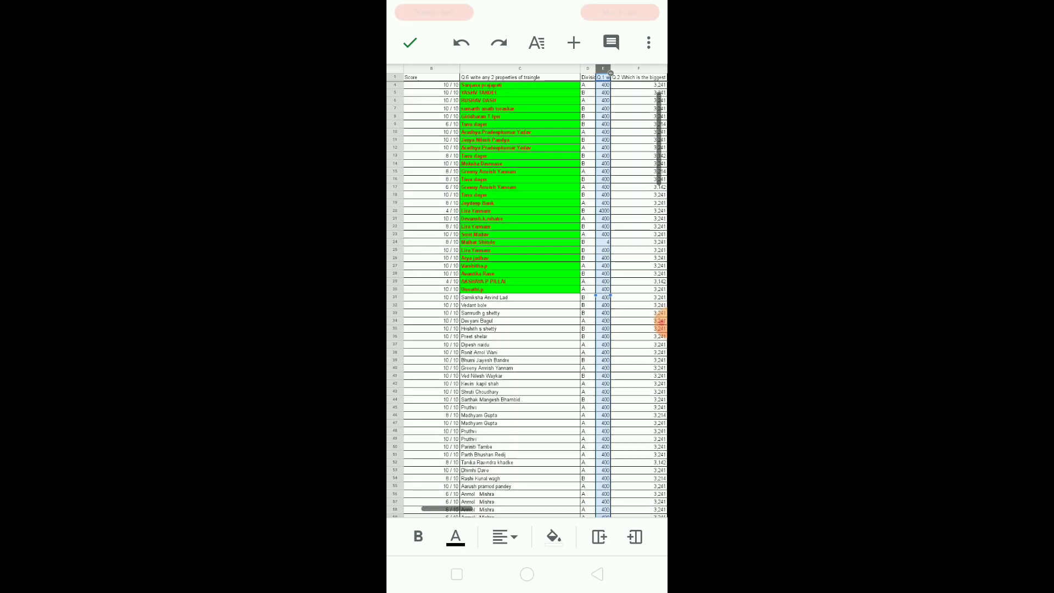
click(478, 464)
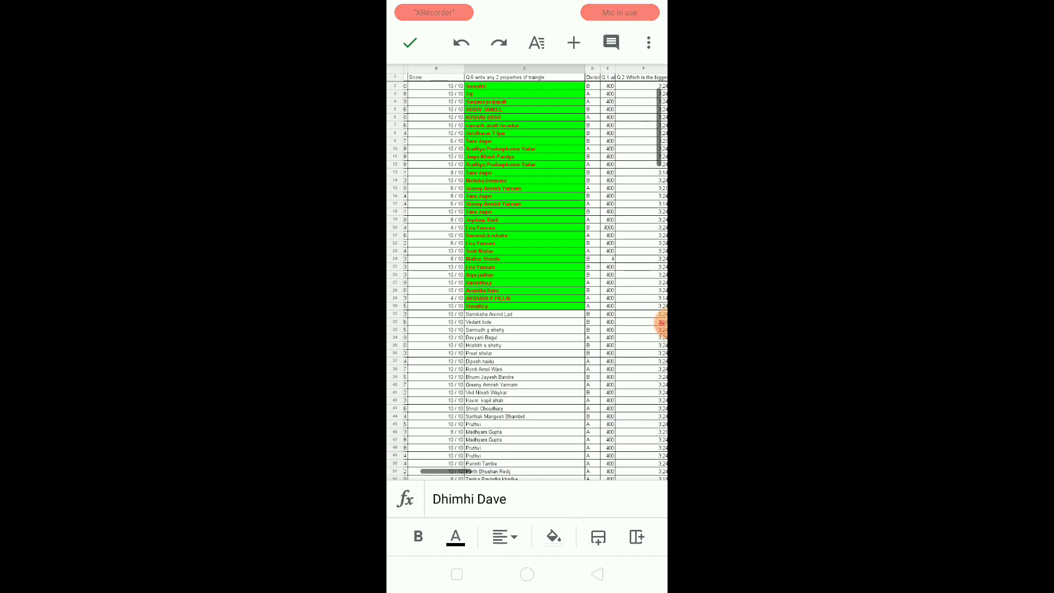
scroll(661, 324, up, 5)
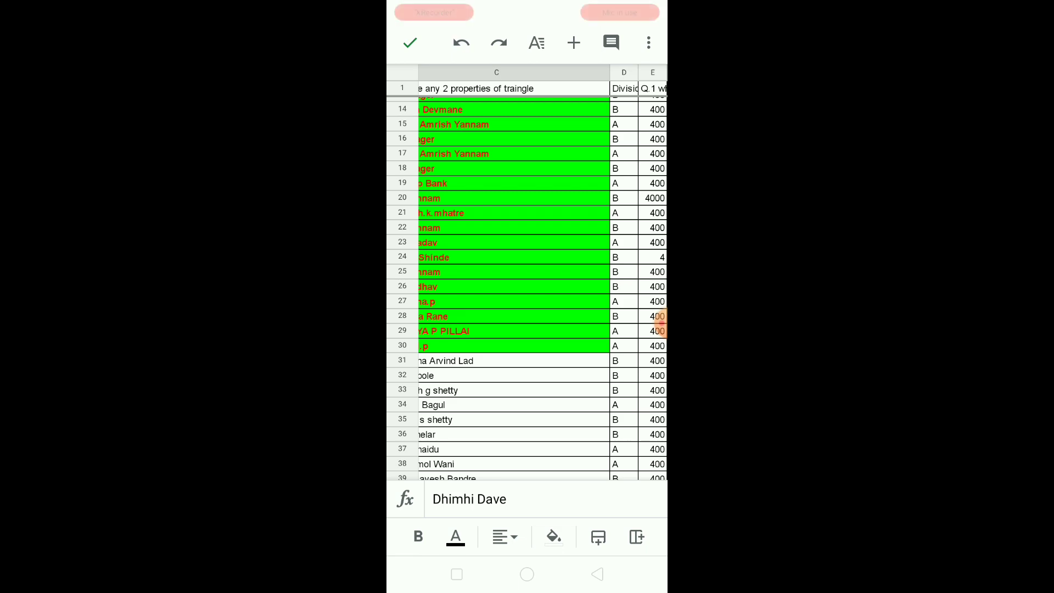
Centre-align the student names in column C, then bring up the three-dot sheet actions menu
scroll(662, 323, up, 2)
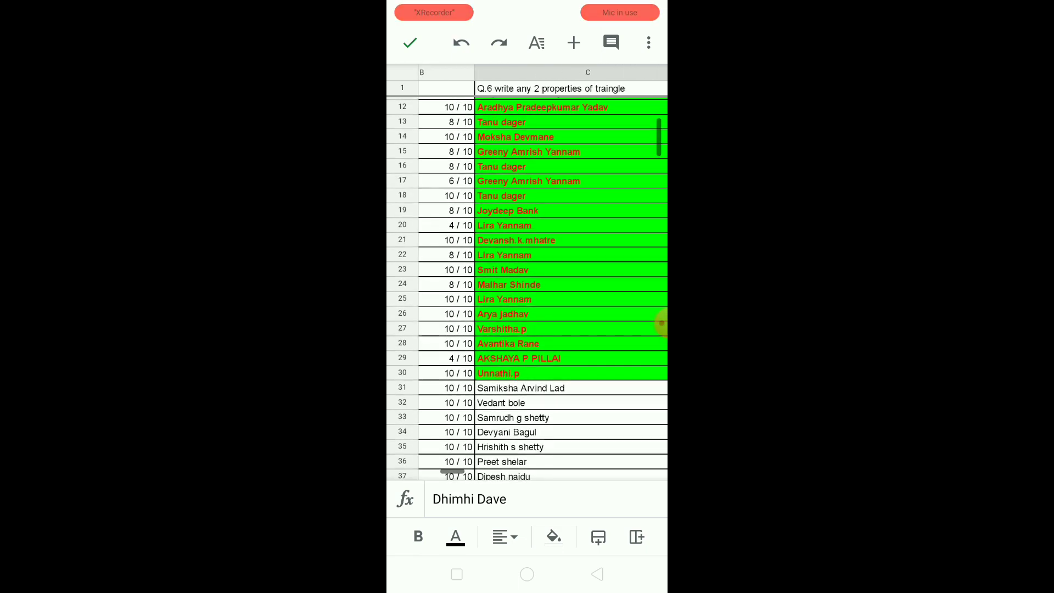
scroll(661, 323, up, 5)
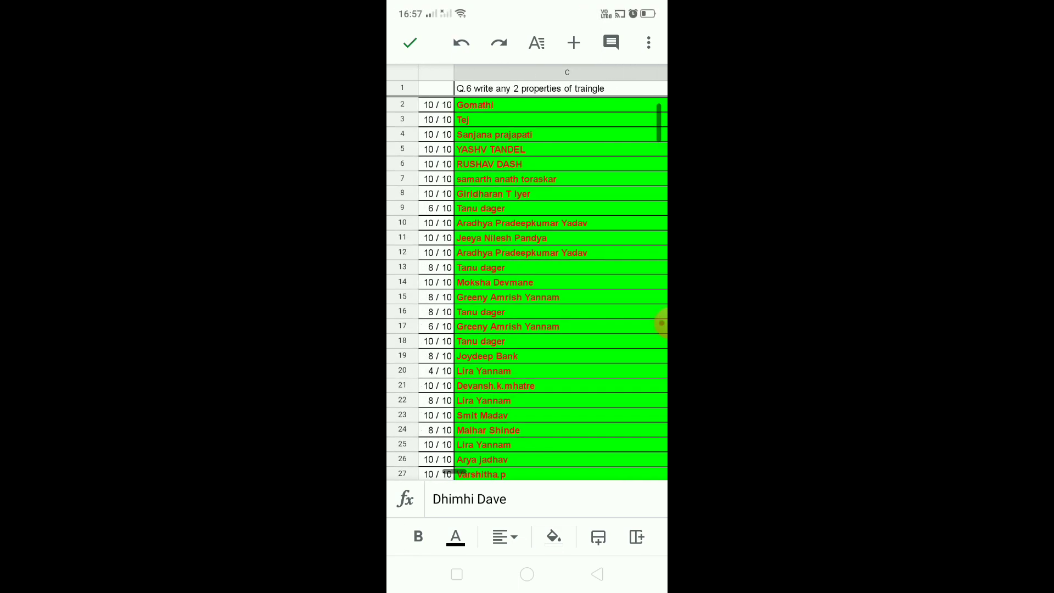
click(494, 105)
drag(663, 112, 661, 325)
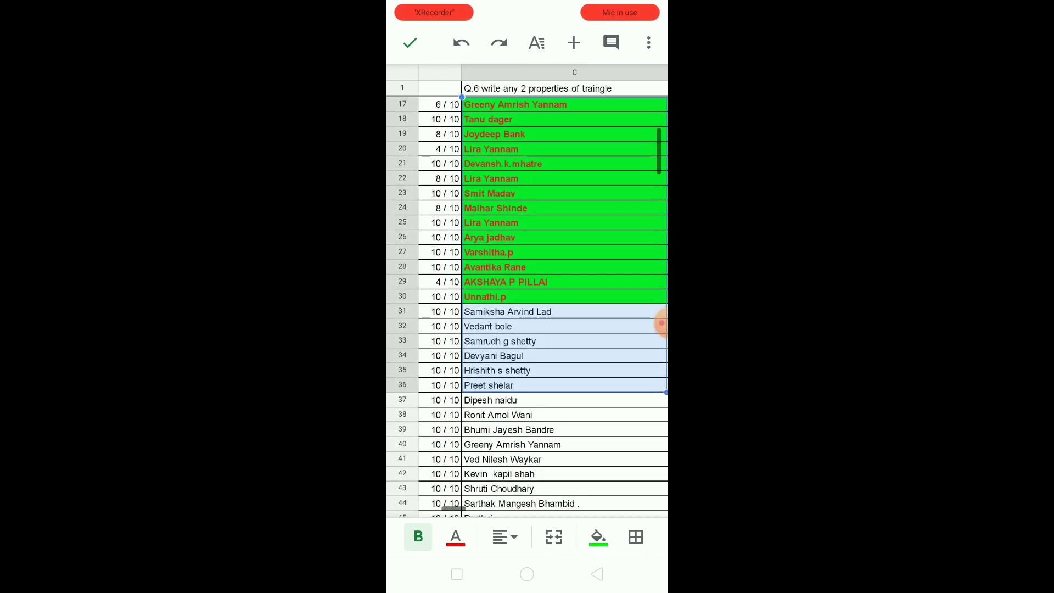
click(505, 536)
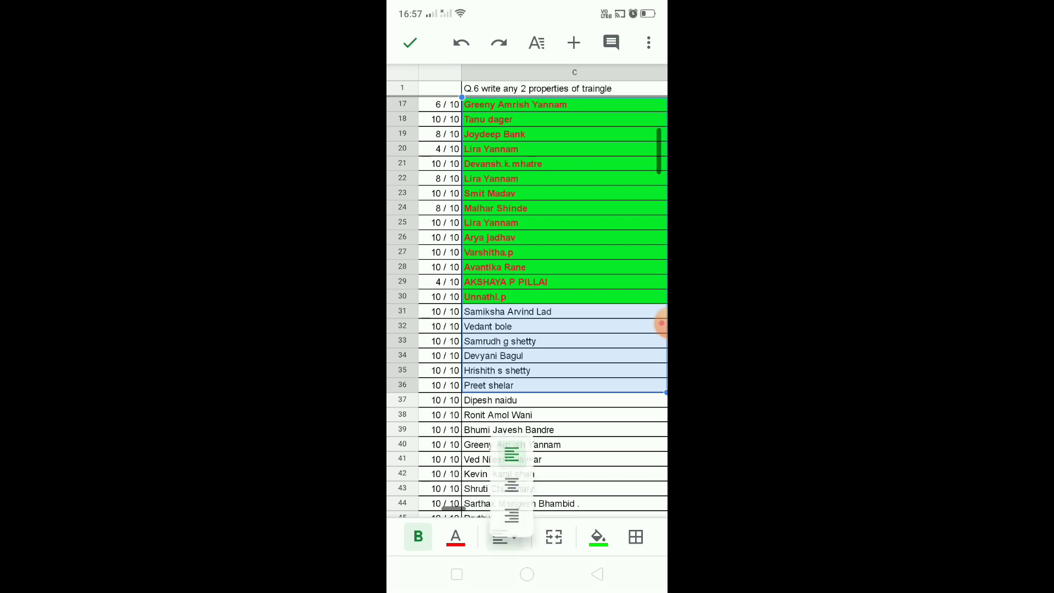
click(512, 483)
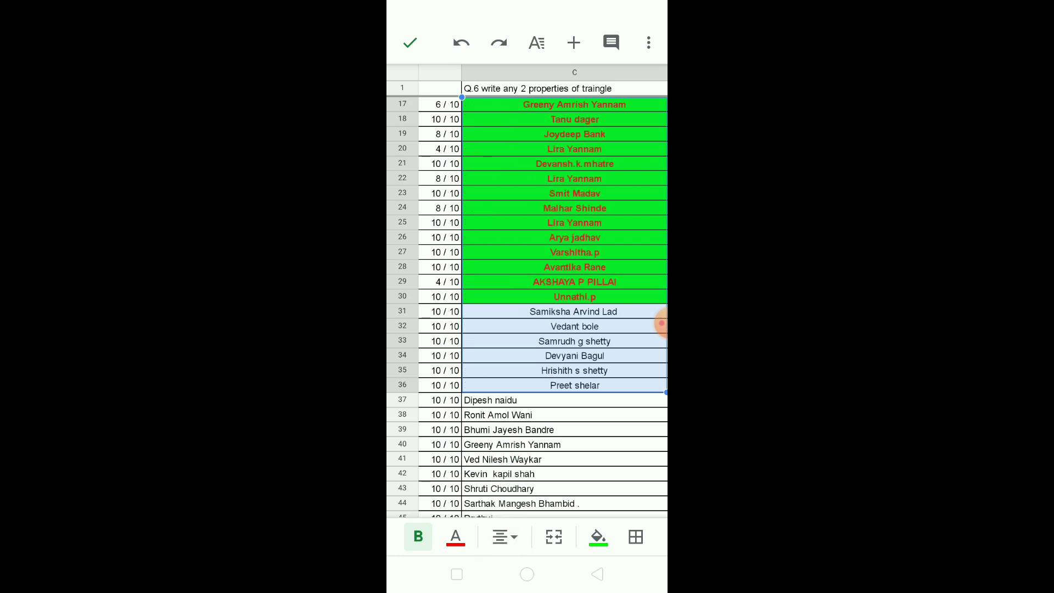
drag(662, 324, 661, 322)
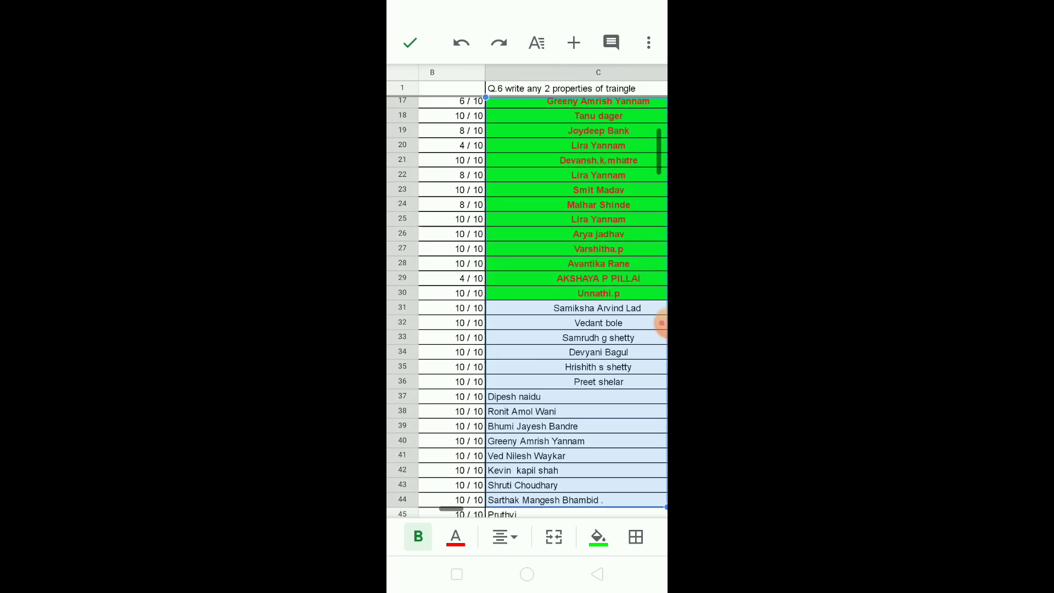
drag(661, 323, 662, 324)
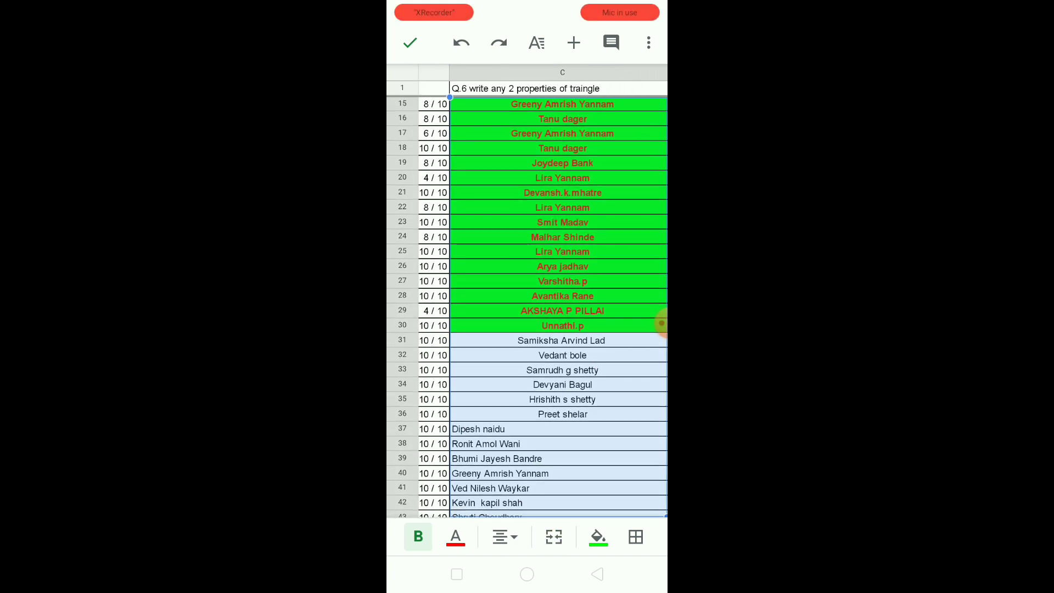
click(648, 42)
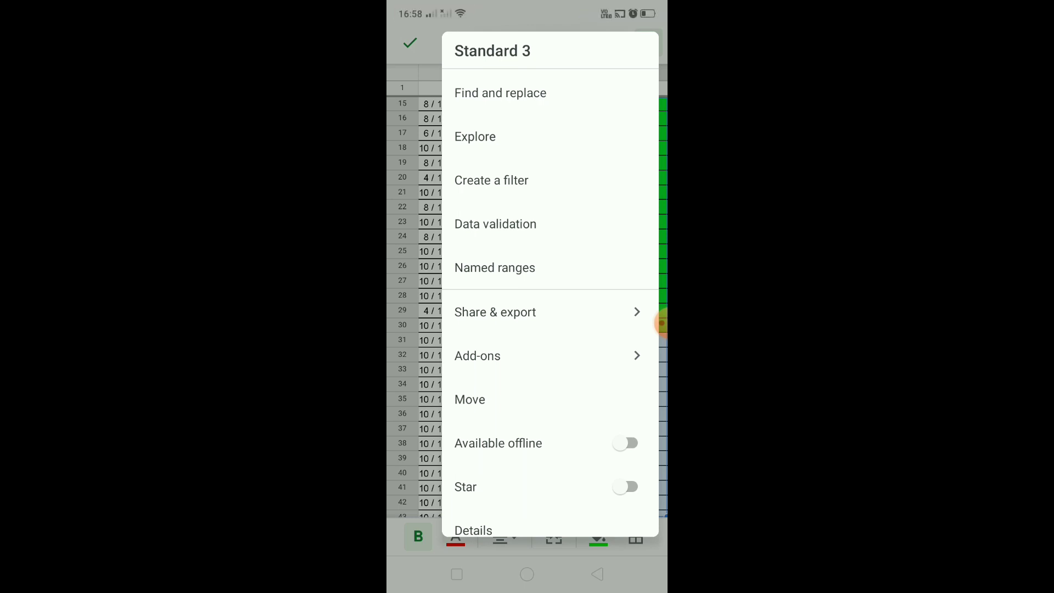
Find a student's name with Find and replace, then clear the search and close it
click(500, 93)
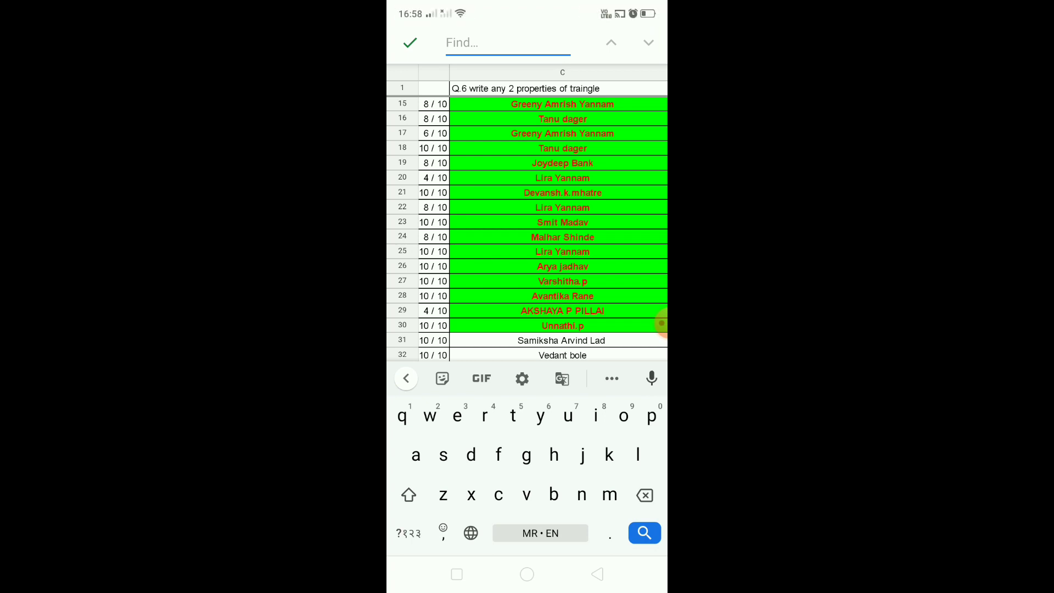
text(Ta)
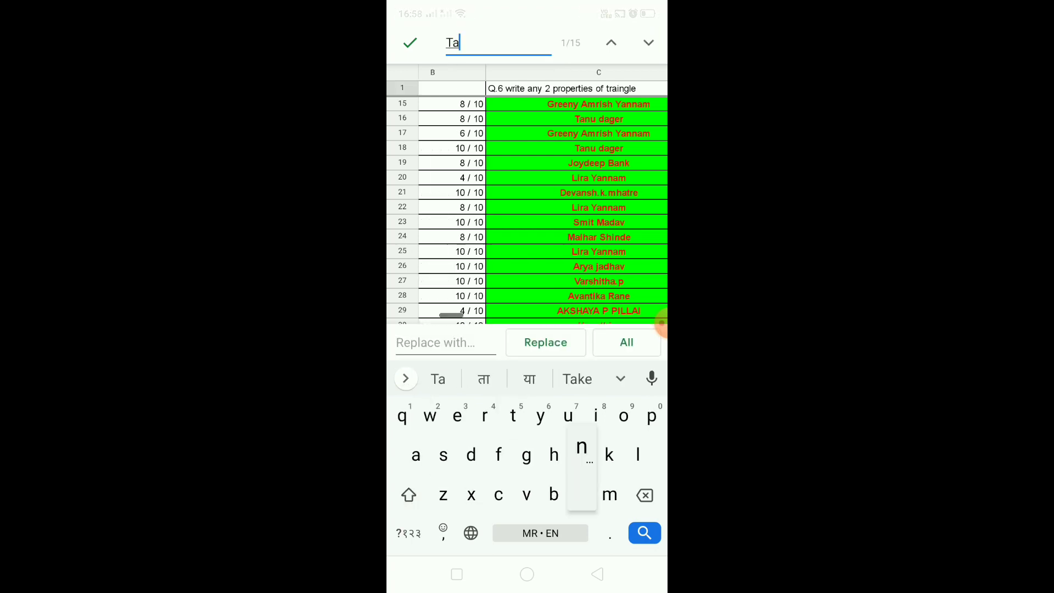
text(nu)
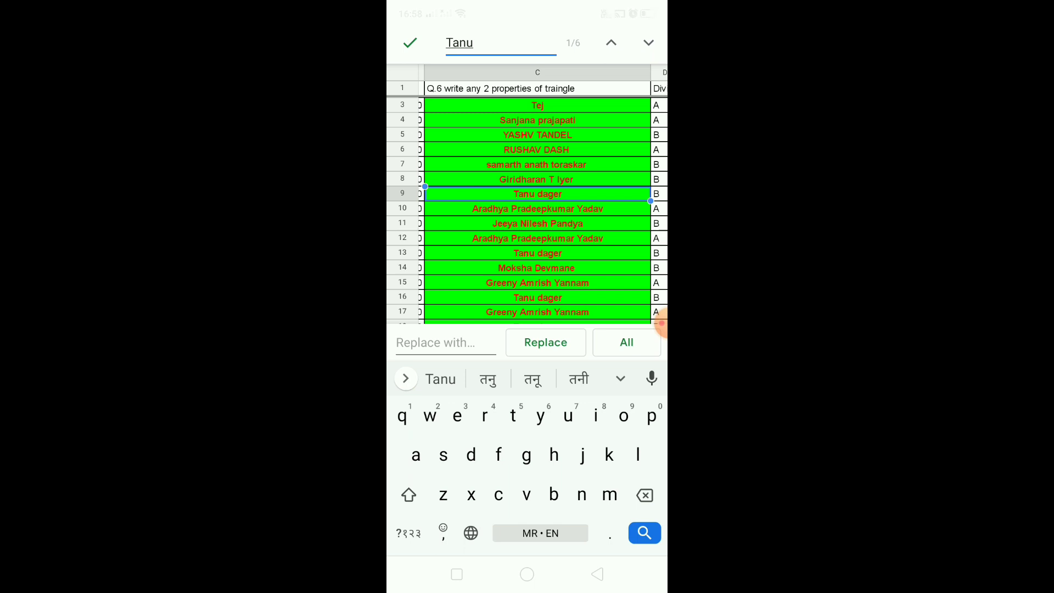
key(BackSpace)
key(BackSpace)
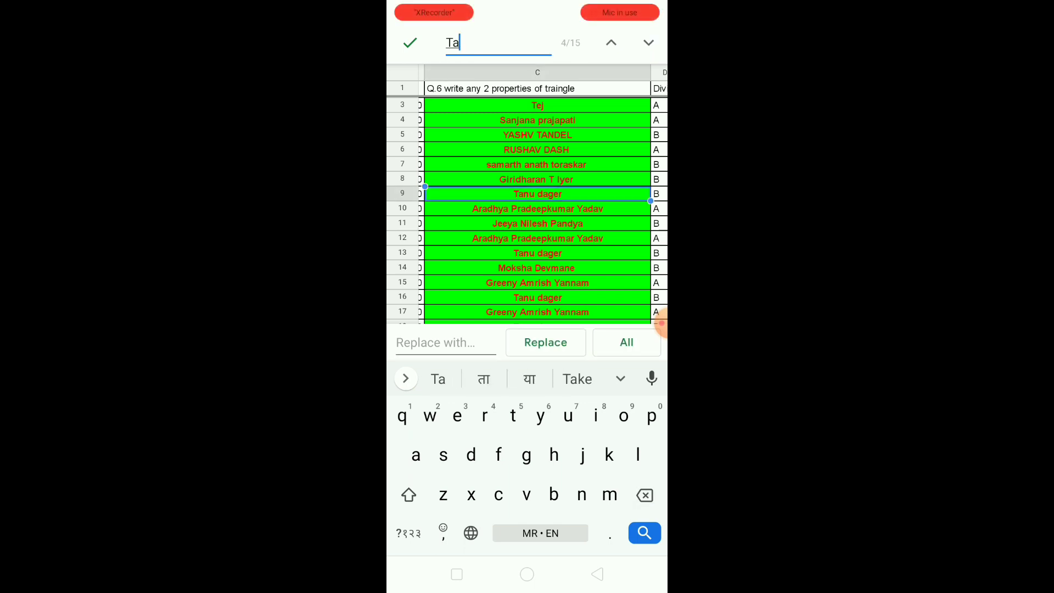
key(BackSpace)
key(BackSpace)
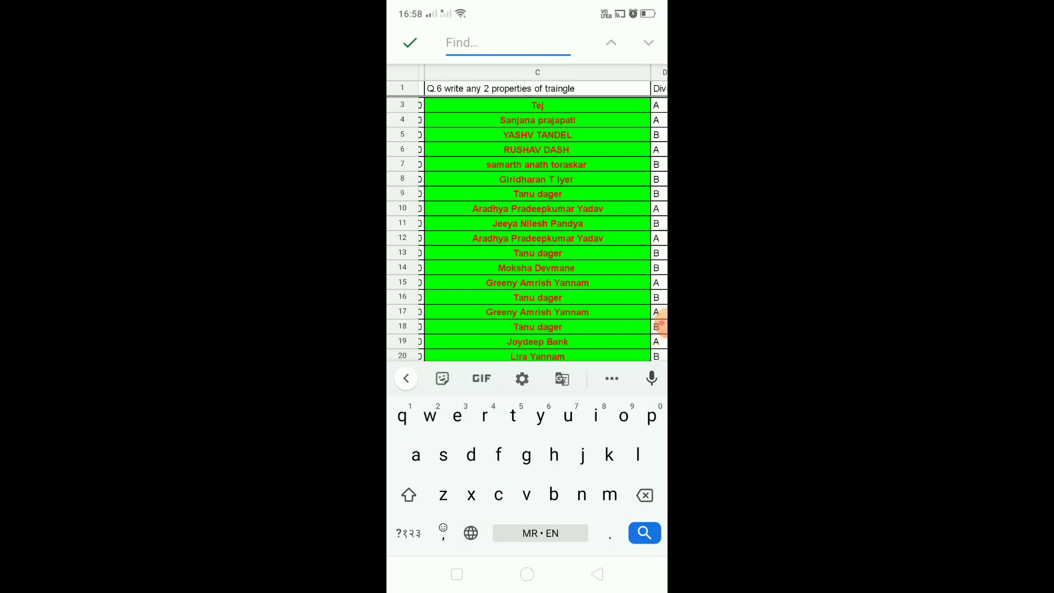
click(597, 574)
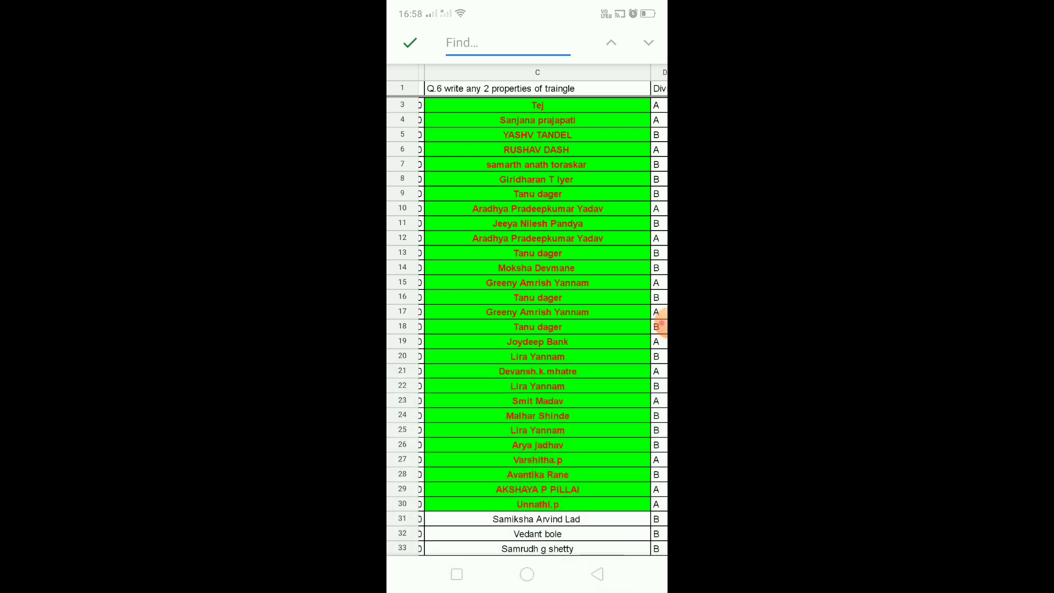
click(597, 574)
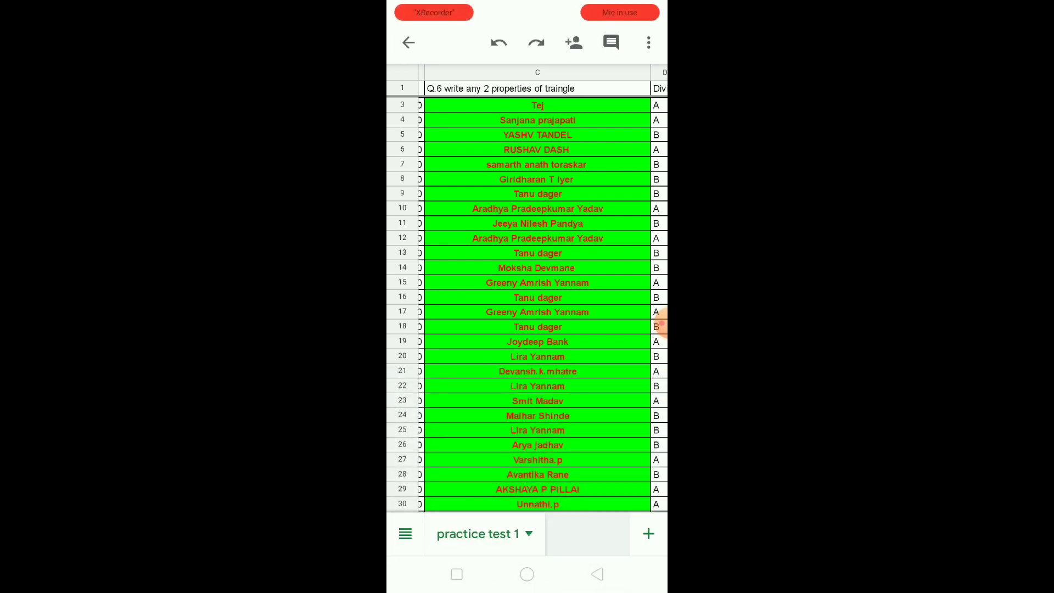
Select the name cells in column C, then widen column D so Division fits
click(538, 105)
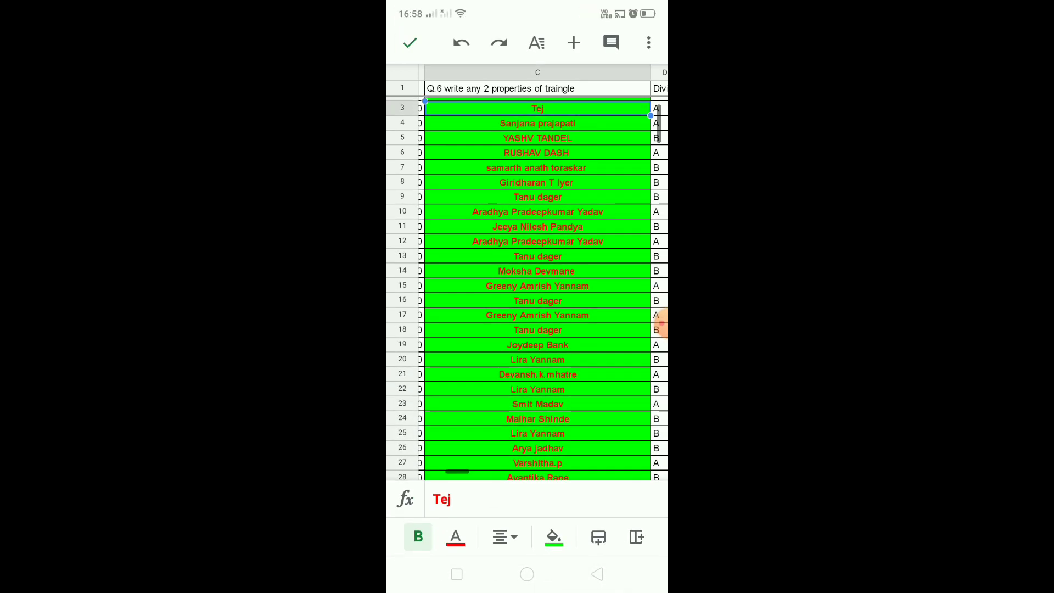
drag(651, 112, 650, 455)
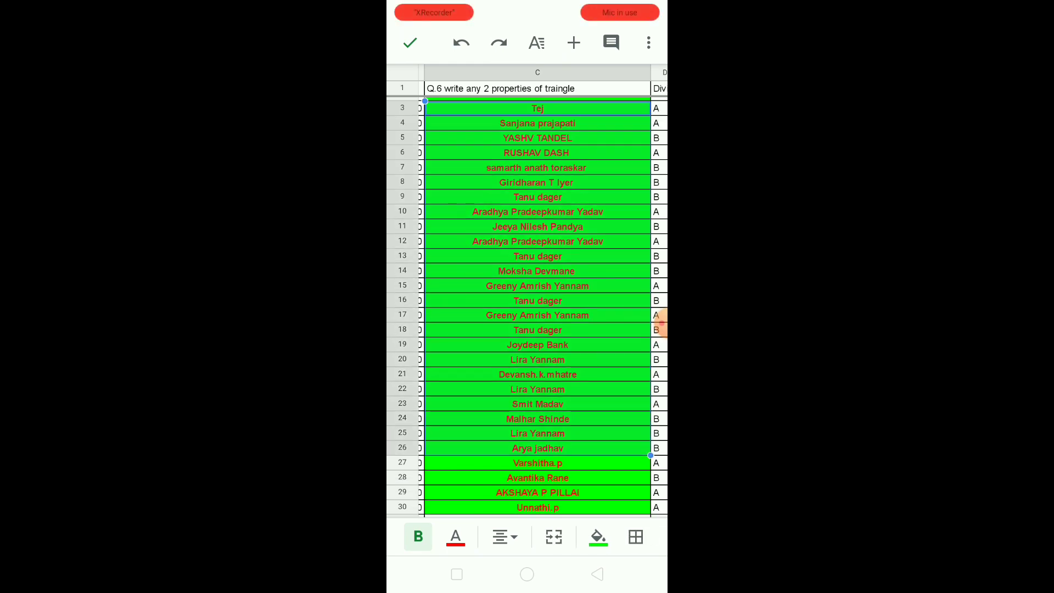
scroll(661, 322, right, 5)
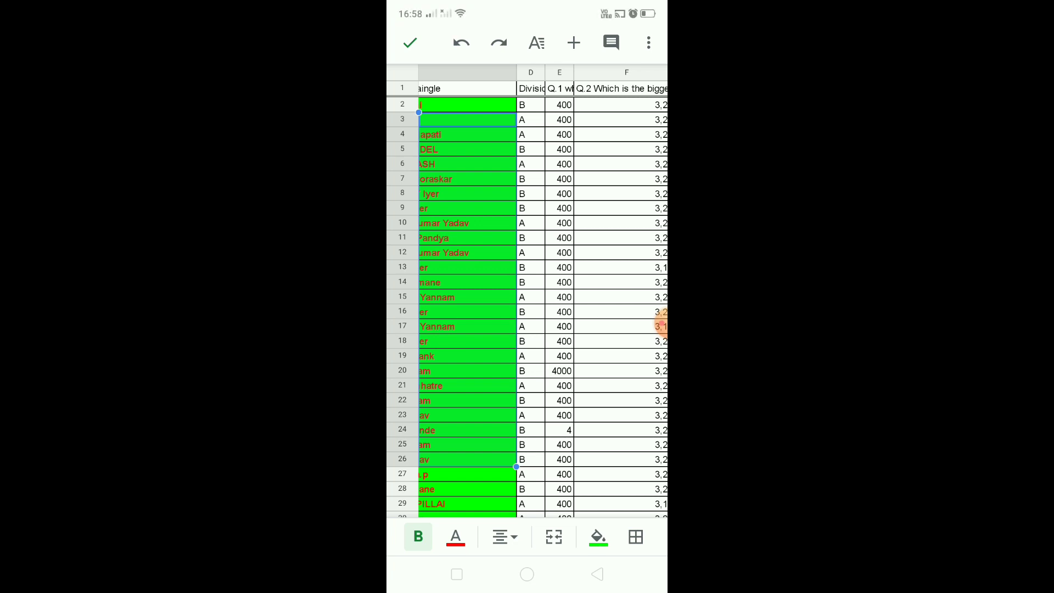
click(531, 72)
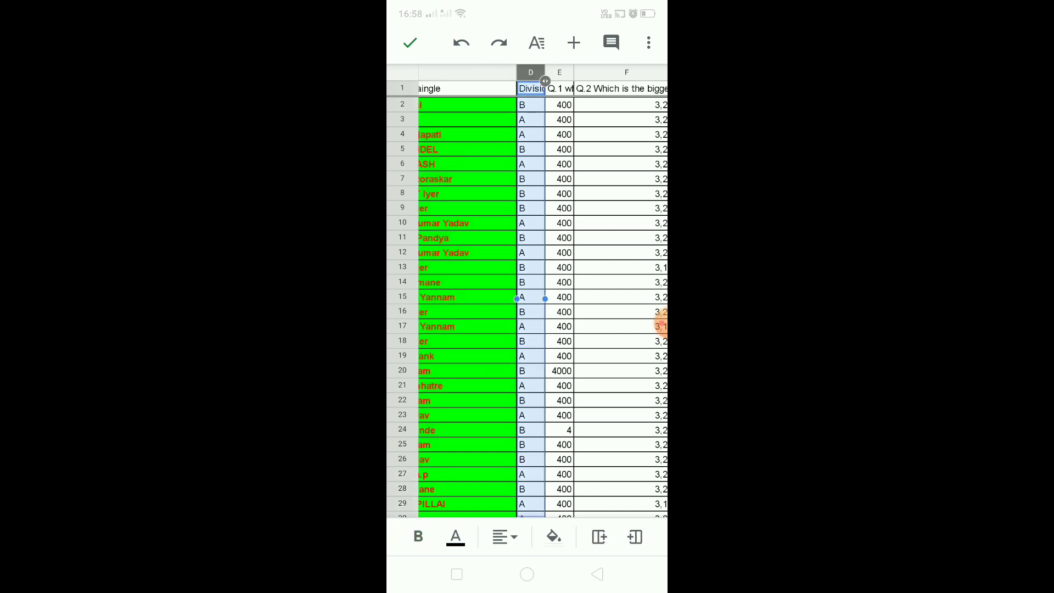
drag(545, 80, 578, 81)
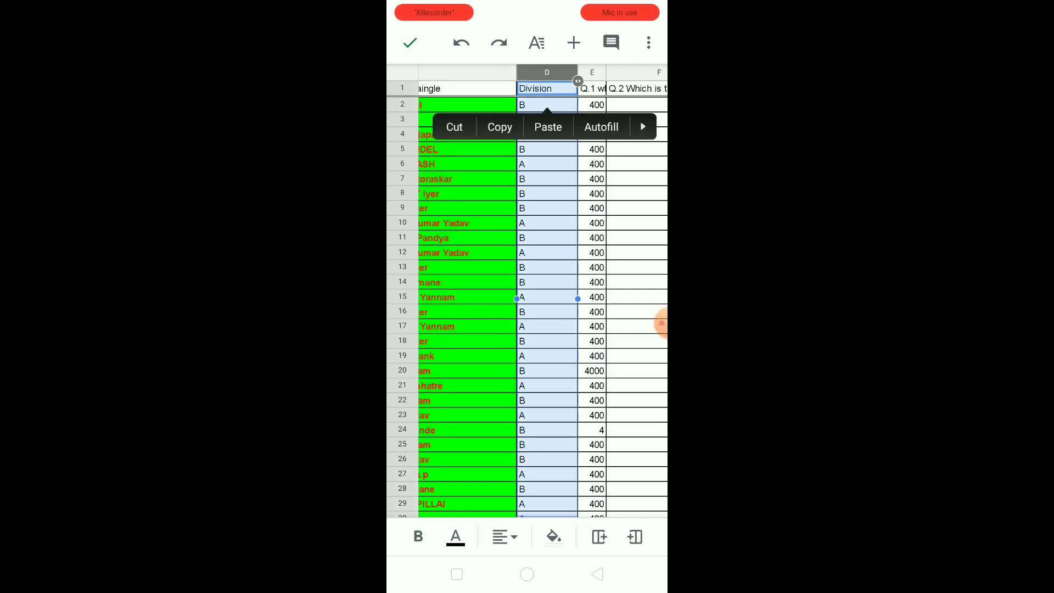
Create a filter on the header row and bring up the Division column's filter options
click(648, 42)
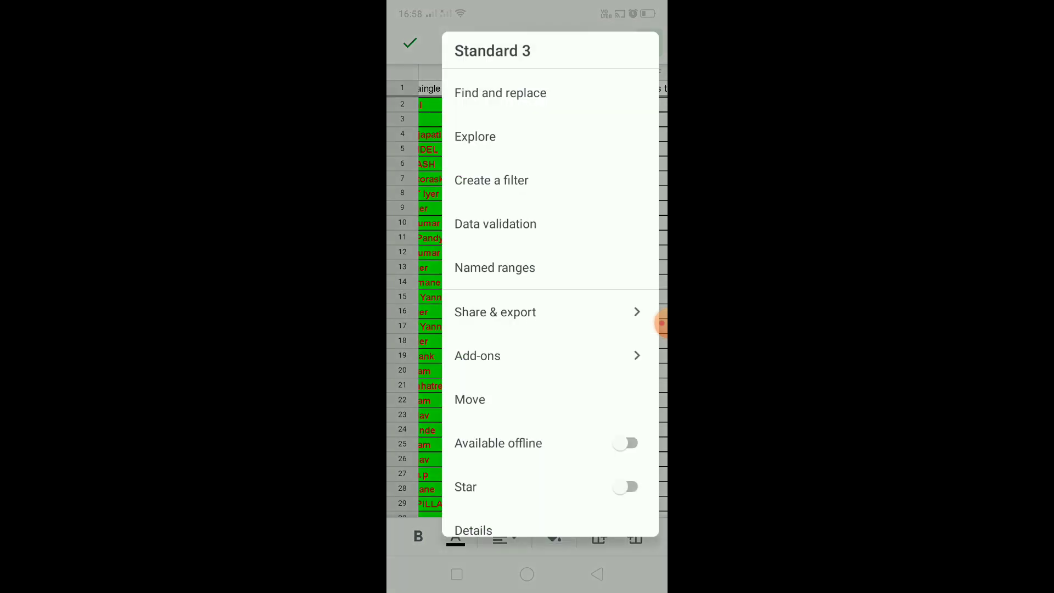
click(491, 180)
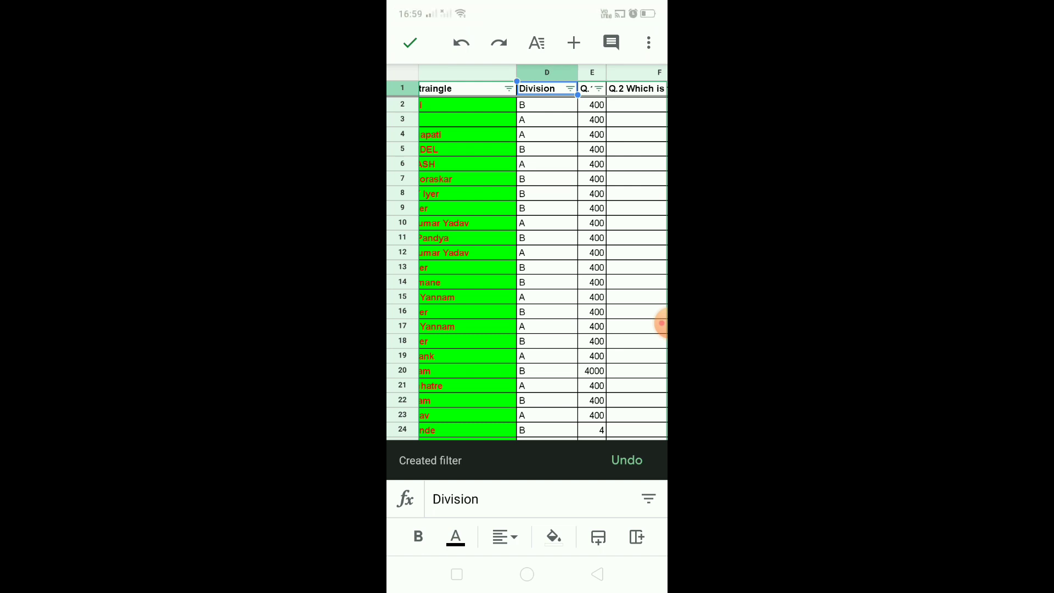
click(570, 88)
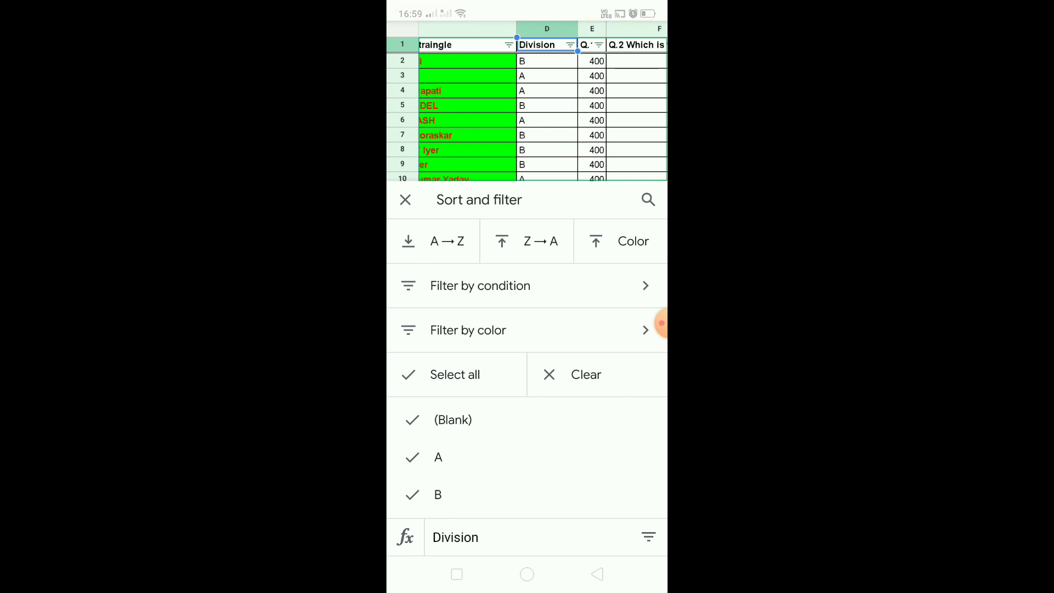
Untick B in the Division filter so only Division A rows remain
click(439, 495)
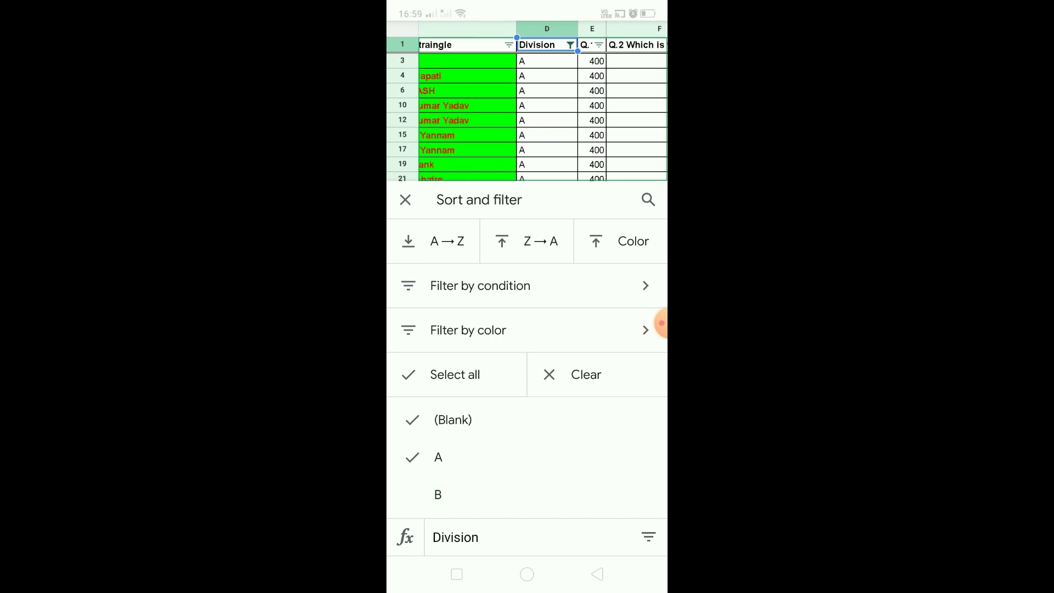
key(Escape)
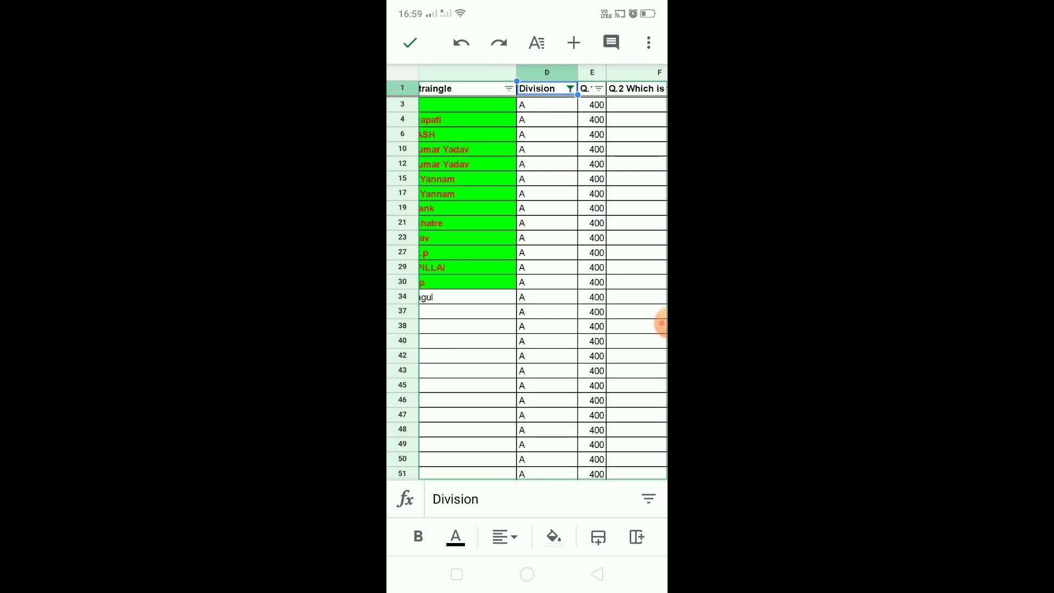
scroll(527, 275, down, 10)
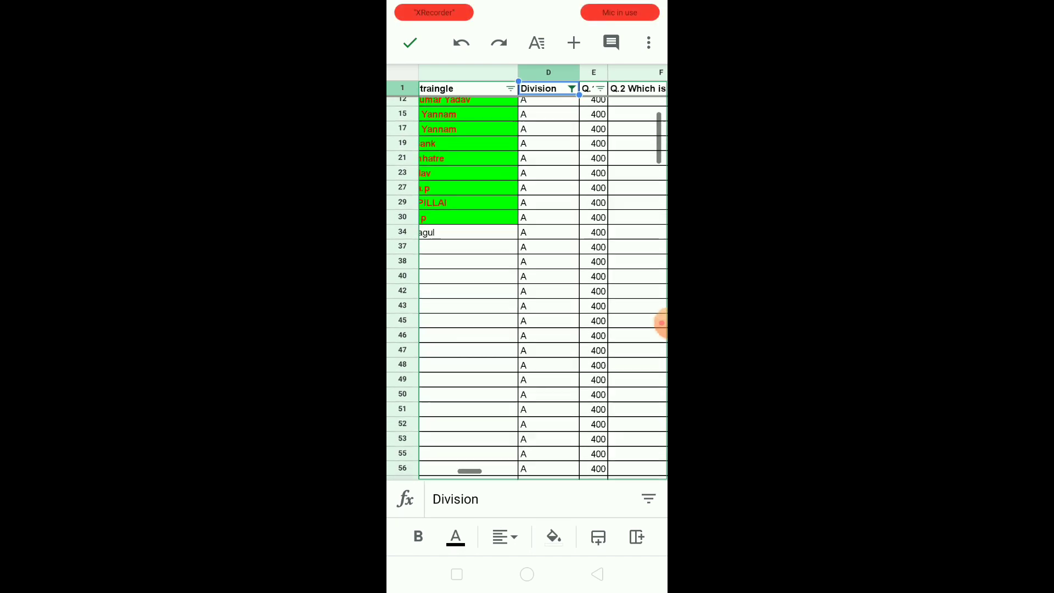
scroll(527, 275, down, 5)
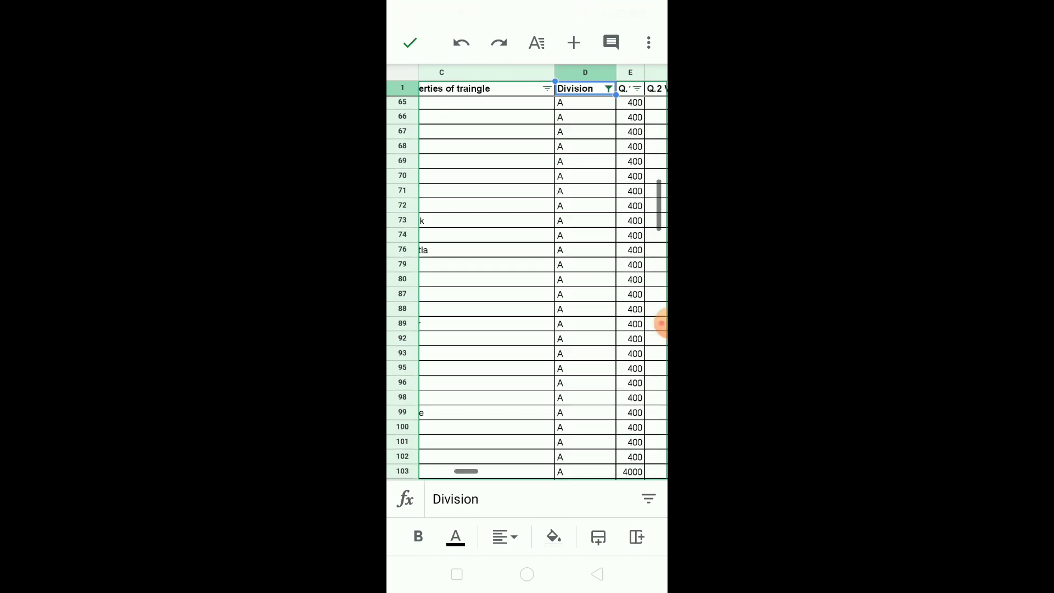
scroll(527, 274, up, 10)
Move right to the Standard column and bring up its filter options
scroll(527, 274, right, 5)
scroll(527, 274, right, 3)
scroll(527, 274, right, 3)
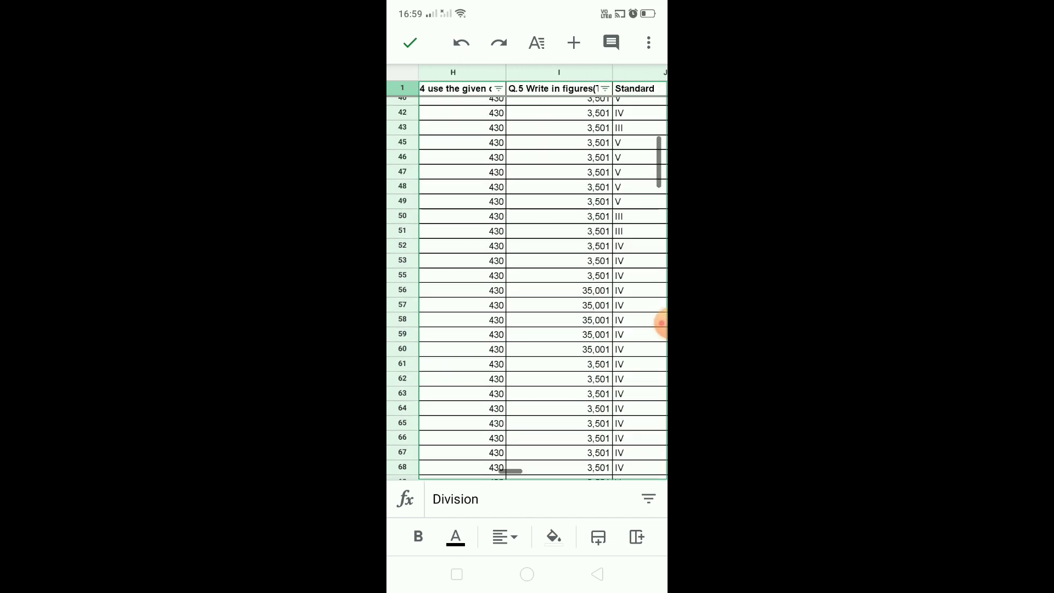
scroll(527, 274, right, 2)
scroll(527, 274, up, 3)
scroll(527, 275, up, 3)
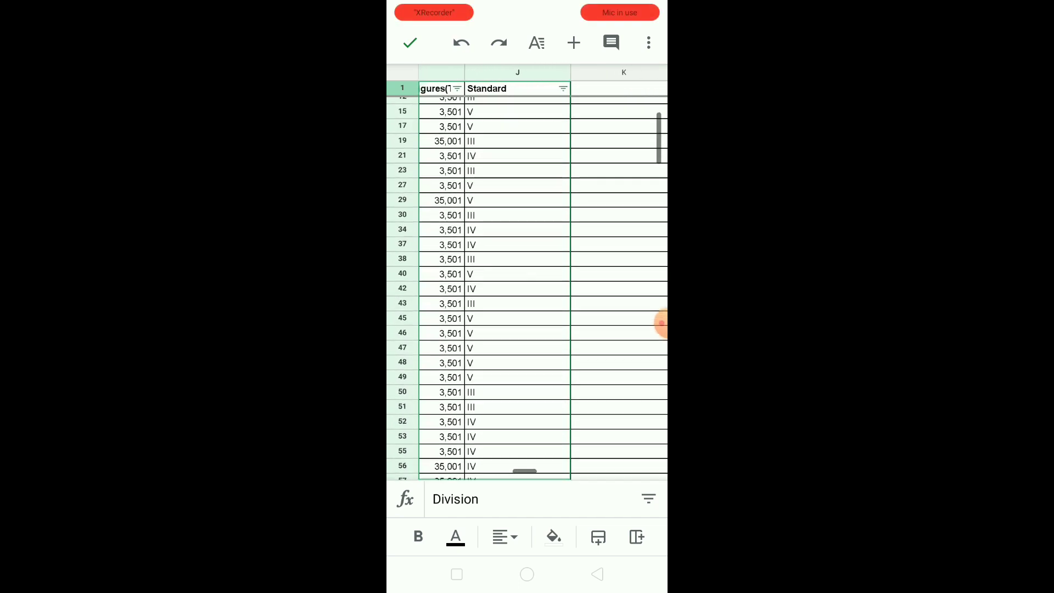
click(560, 89)
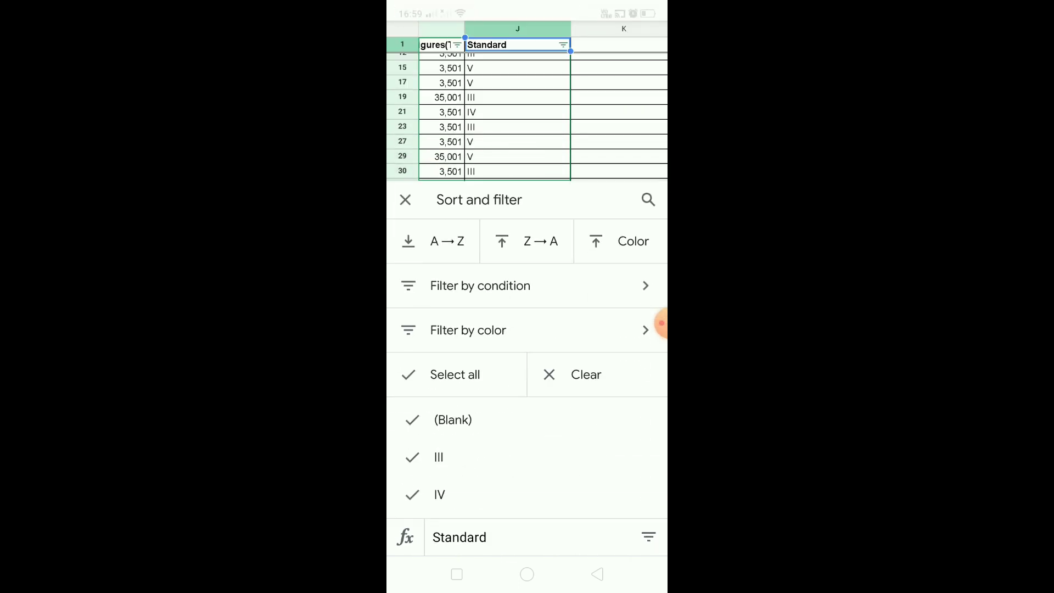
Exclude Standard IV rows from the Standard filter
click(439, 494)
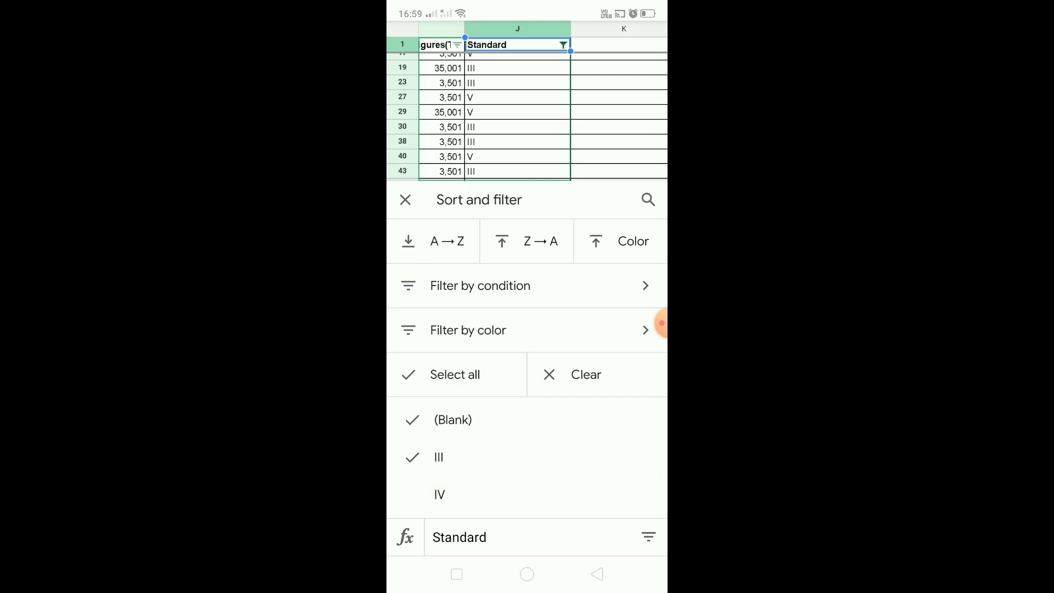
click(405, 199)
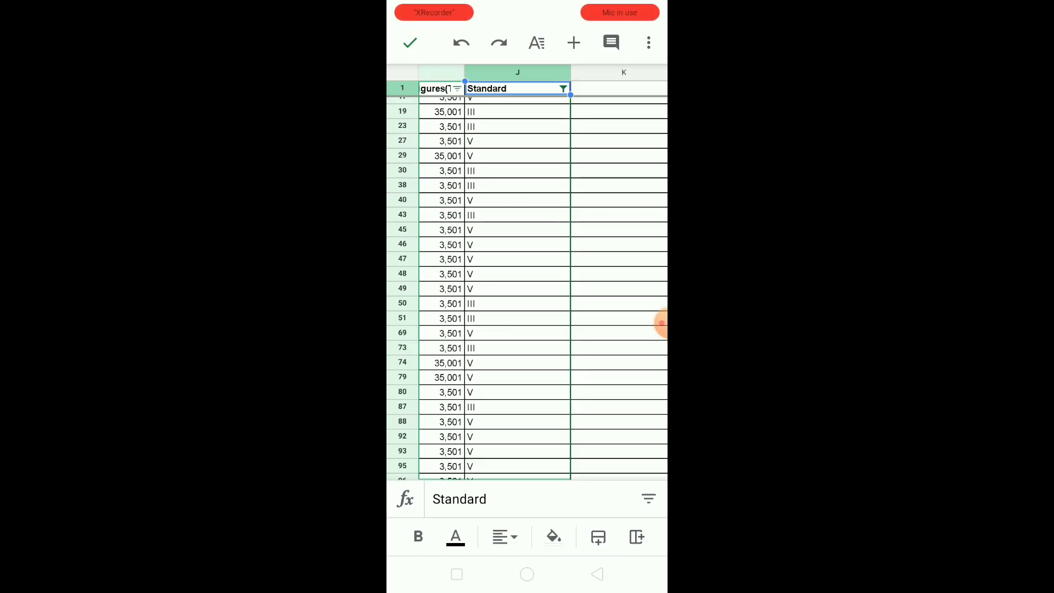
click(516, 99)
scroll(527, 275, down, 3)
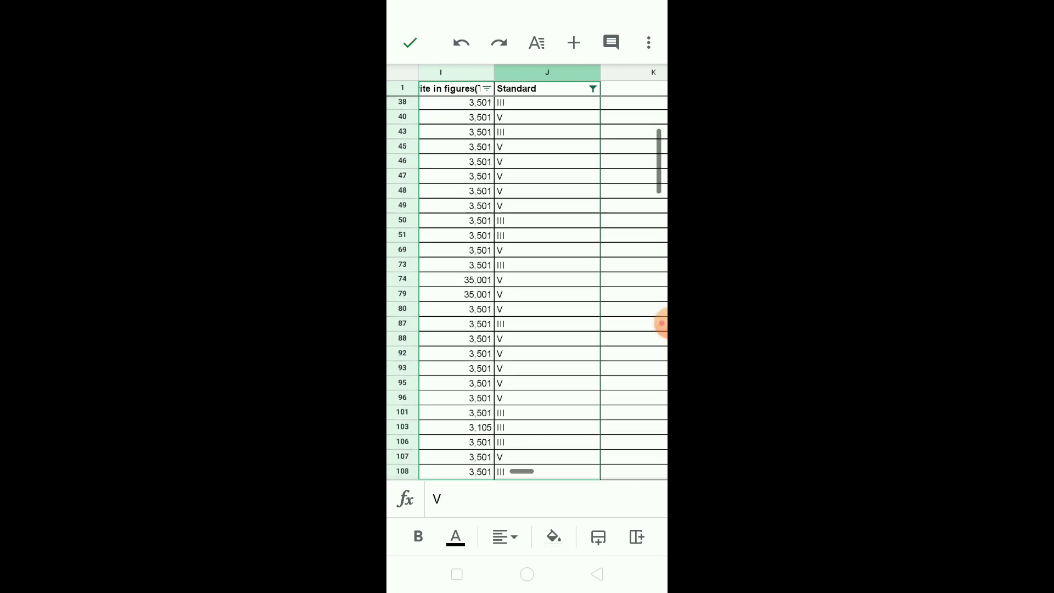
scroll(527, 274, up, 5)
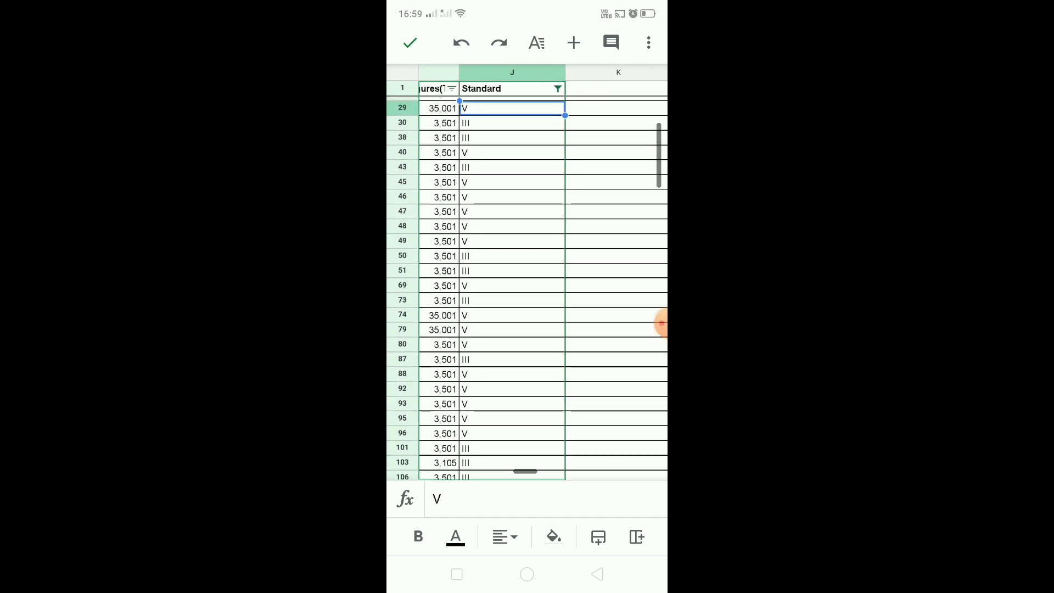
Also exclude Standard V so only Standard III rows remain
click(557, 88)
scroll(527, 458, down, 1)
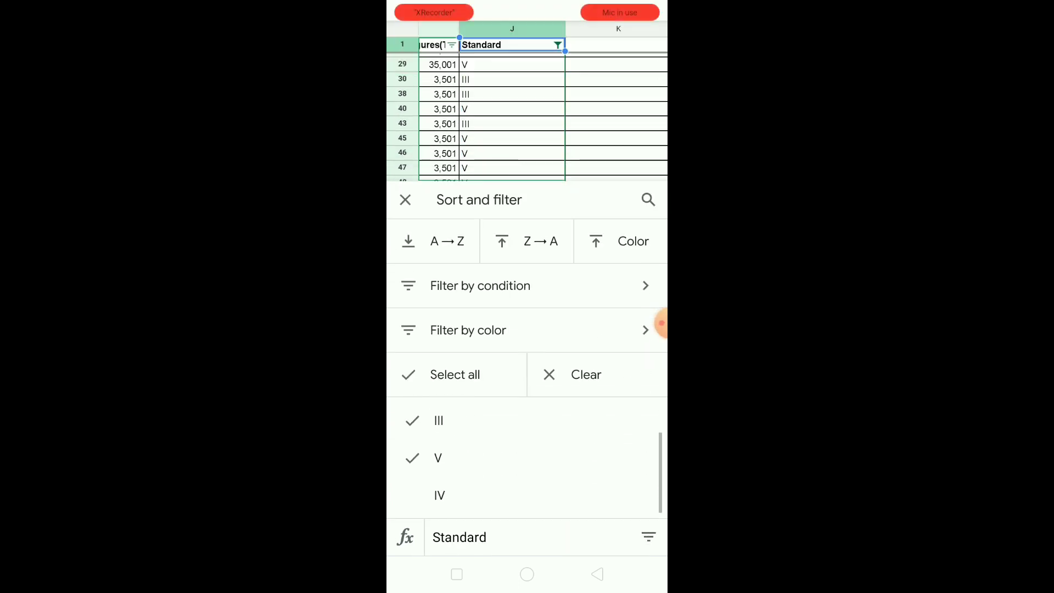
click(438, 458)
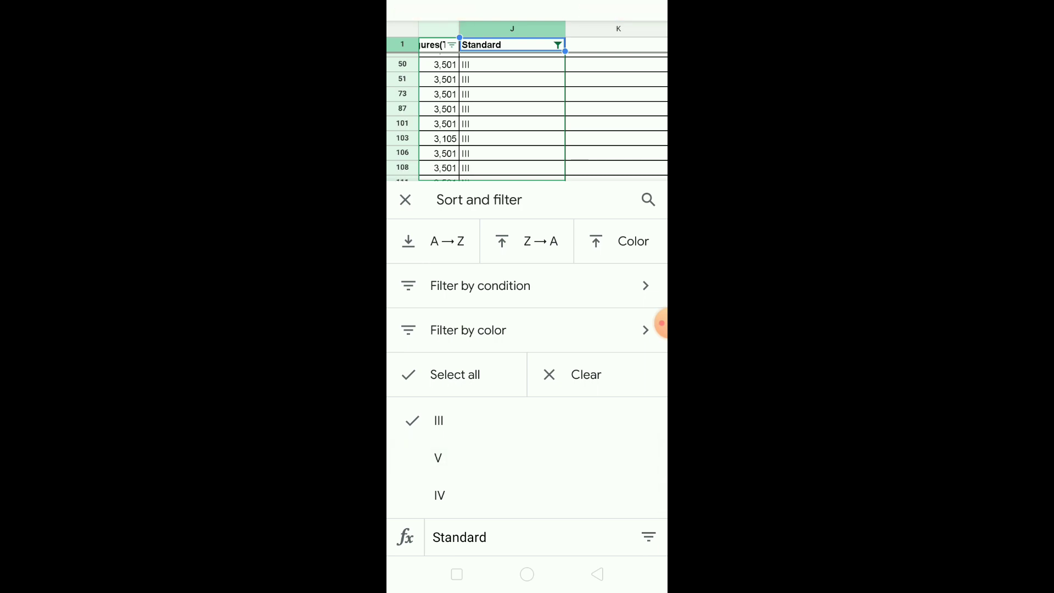
click(405, 199)
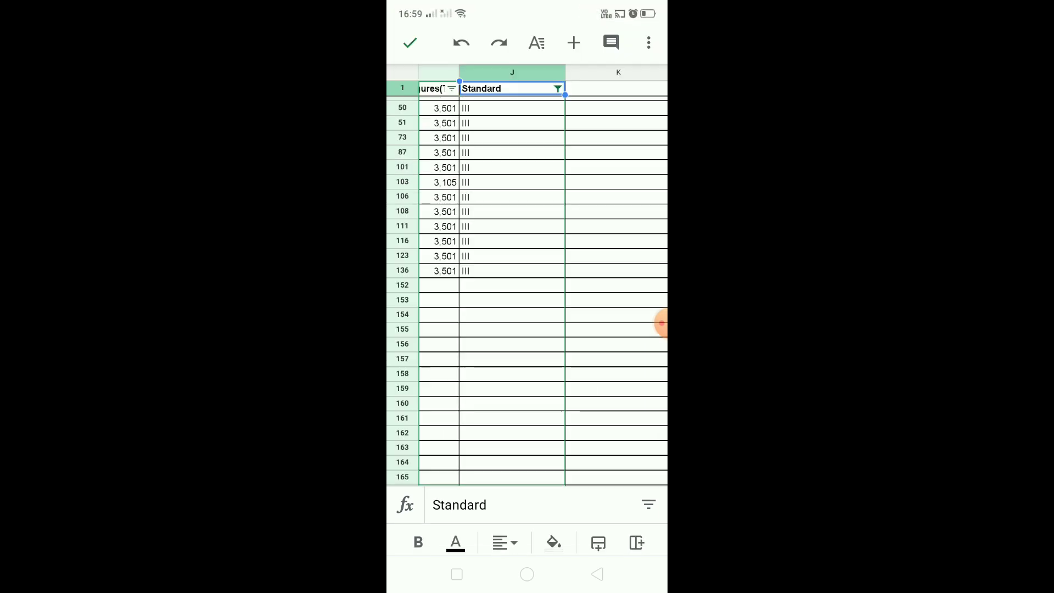
Select the green name cells in column C, starting from Tej
scroll(526, 285, left, 10)
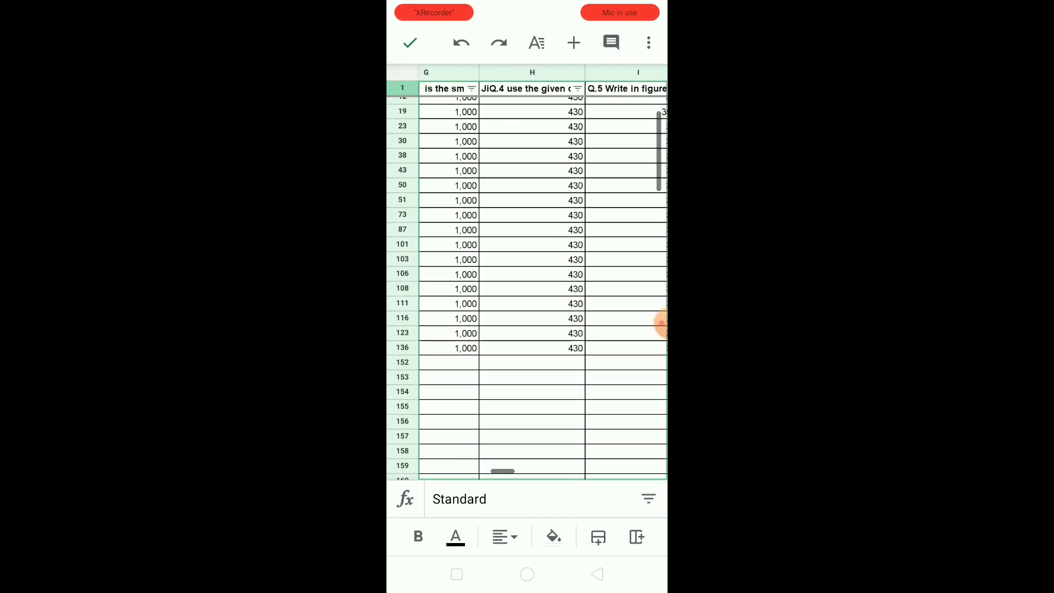
scroll(661, 322, left, 3)
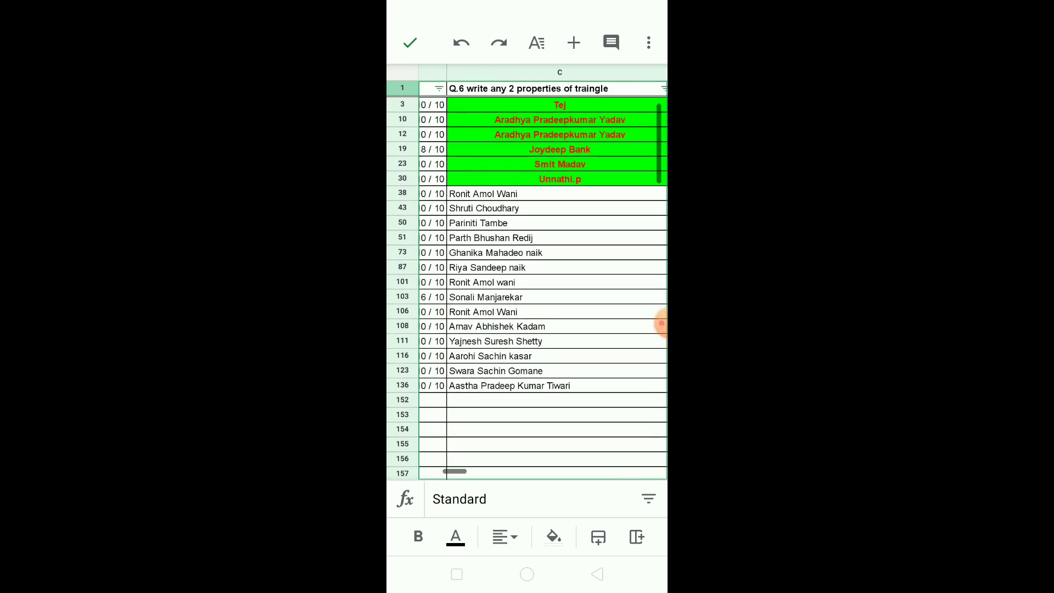
scroll(662, 325, left, 3)
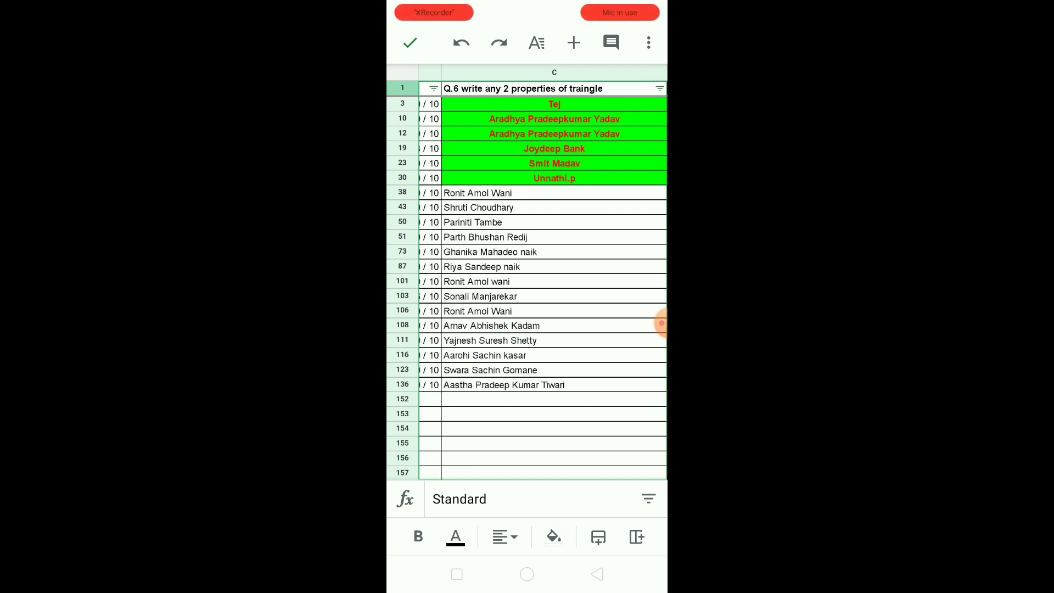
click(554, 104)
drag(663, 112, 663, 172)
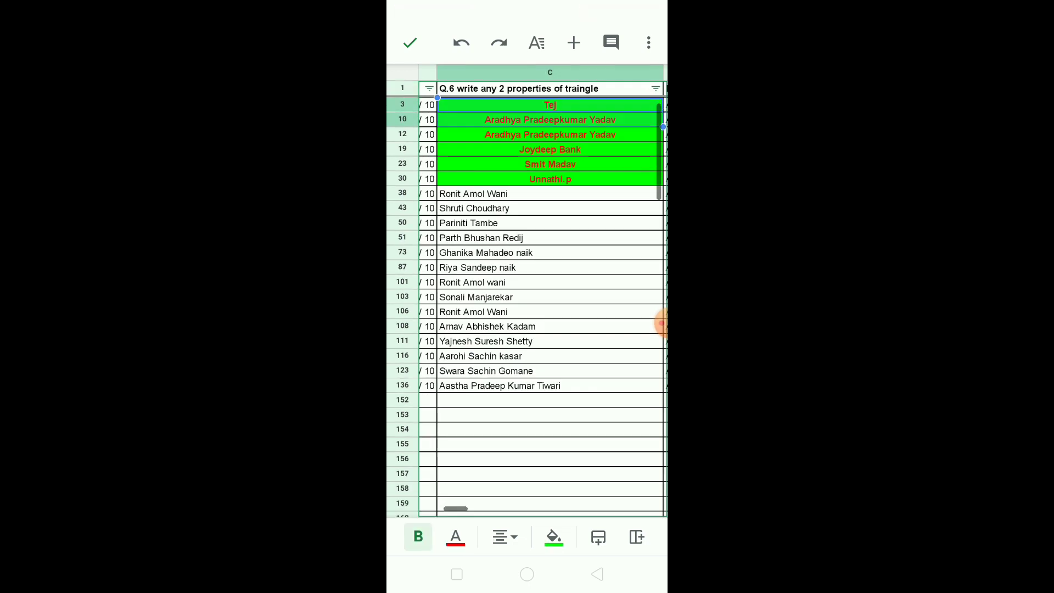
Set the selected names' font size to 14
click(536, 43)
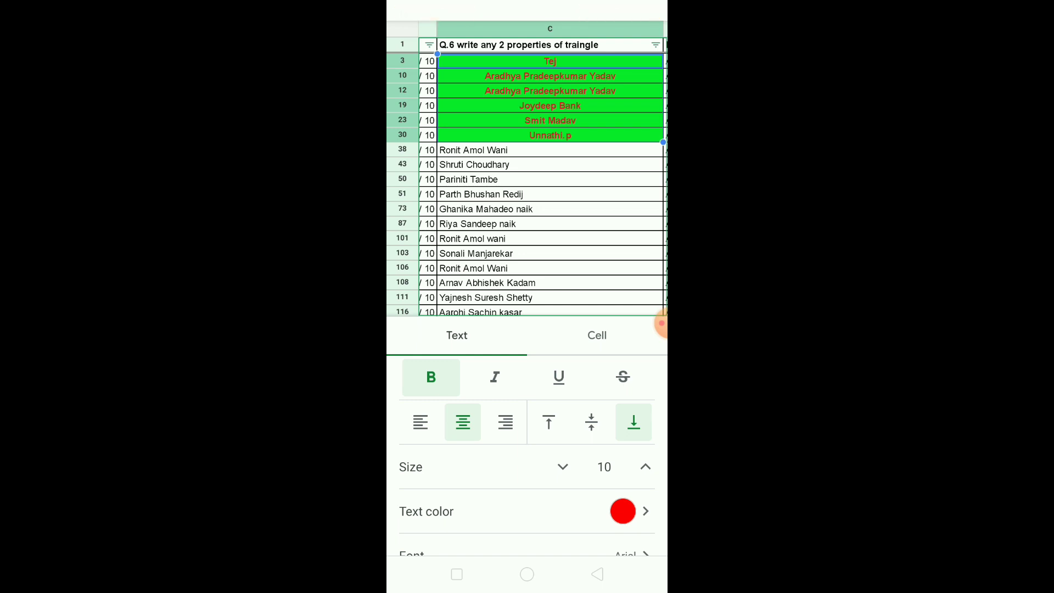
click(646, 467)
click(646, 467)
click(646, 466)
click(646, 466)
click(646, 467)
click(646, 467)
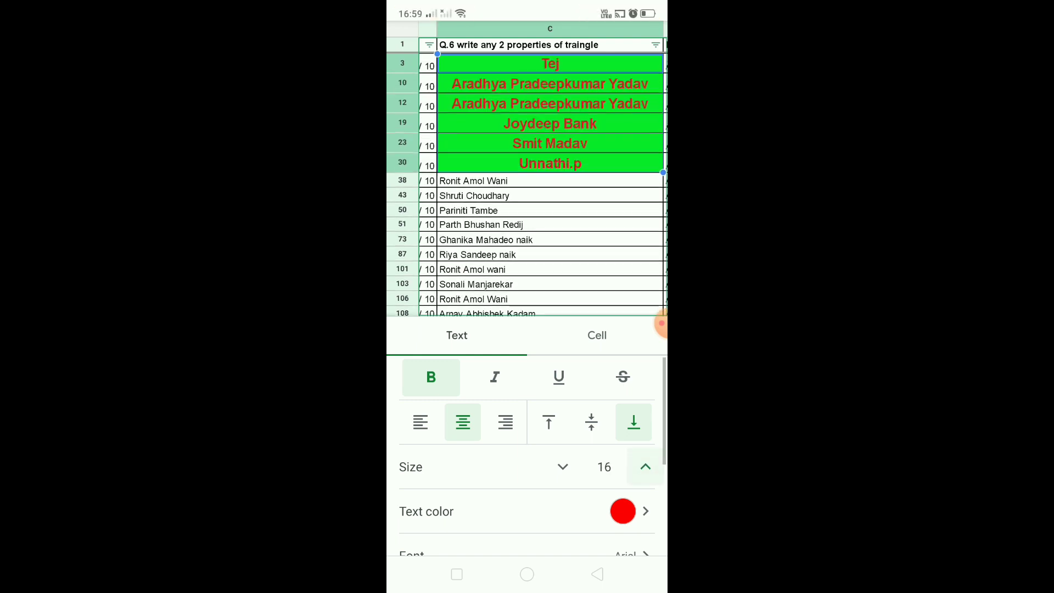
click(563, 466)
click(562, 467)
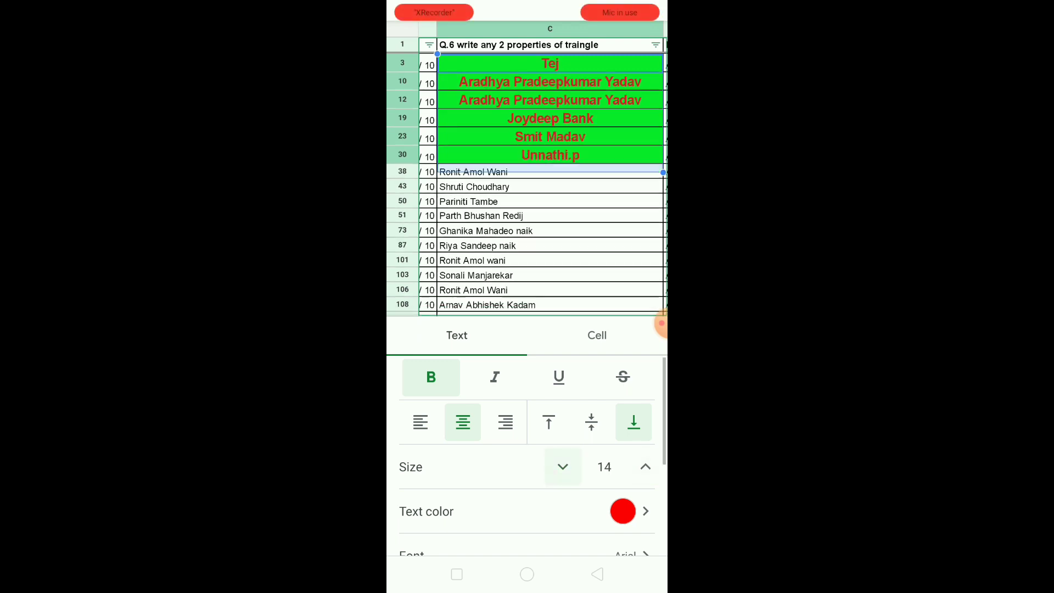
Change the names' font to Pacifico
drag(527, 494, 527, 418)
click(494, 447)
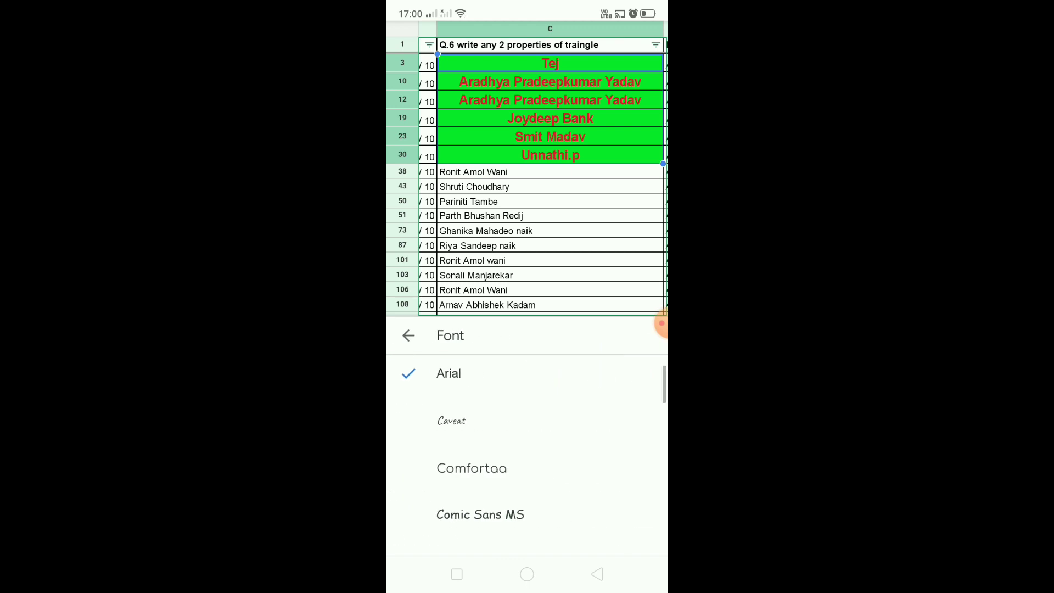
drag(527, 514, 527, 381)
drag(527, 516, 527, 329)
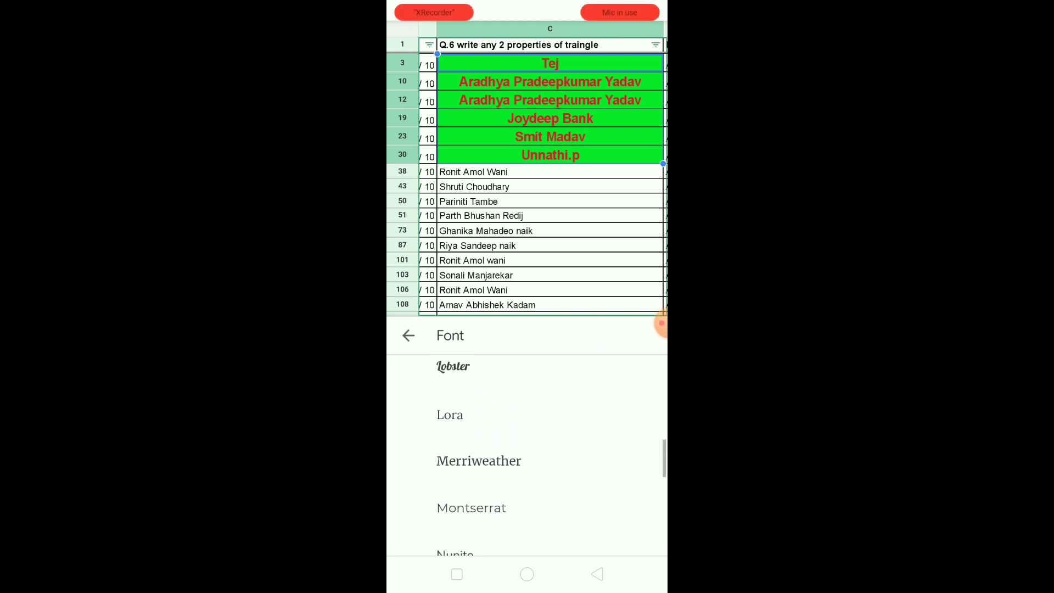
drag(527, 494, 526, 357)
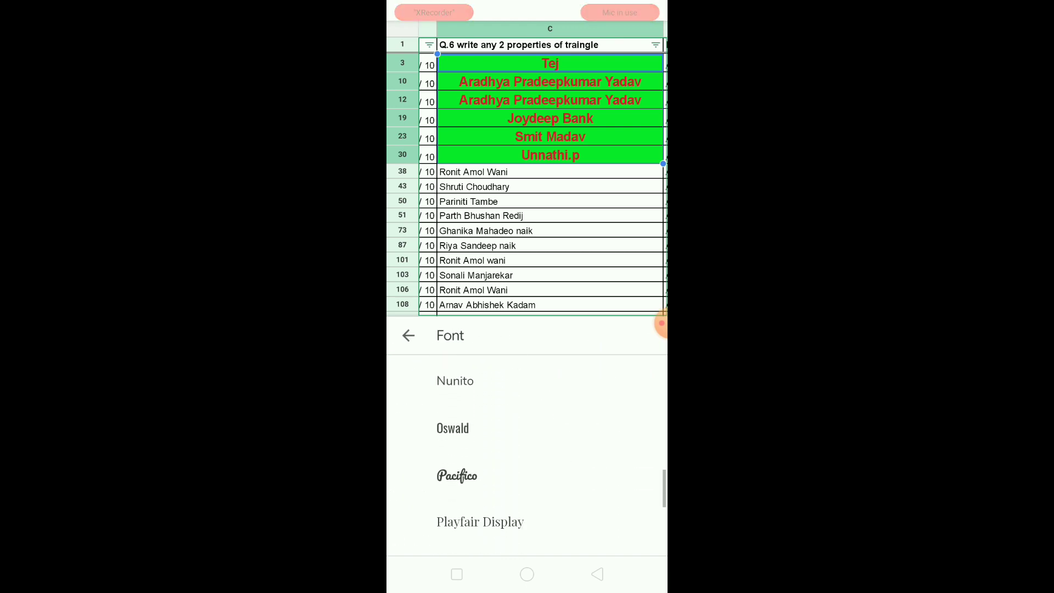
click(456, 476)
click(597, 575)
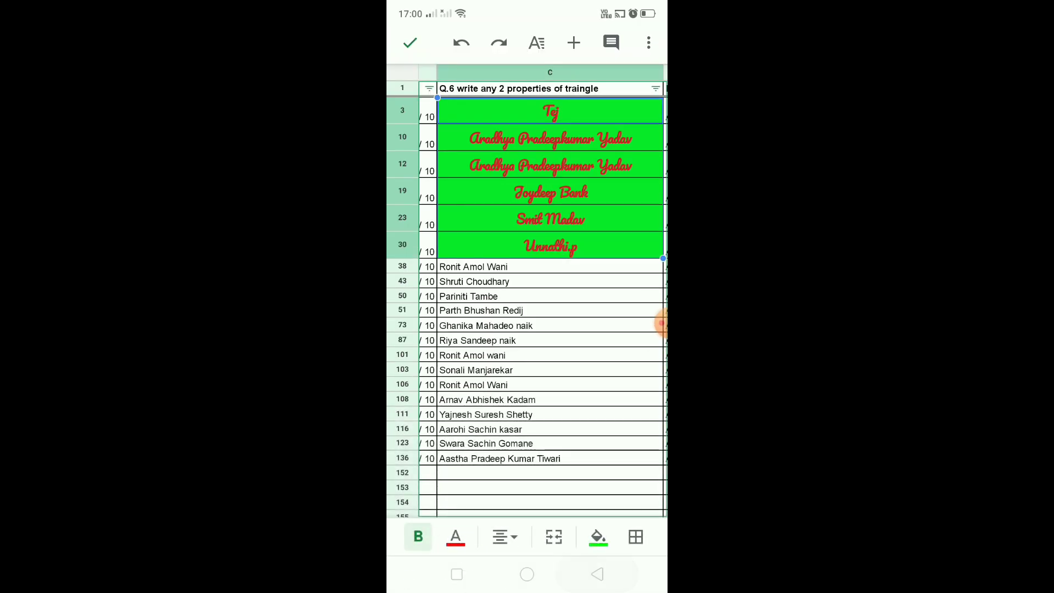
scroll(527, 290, down, 3)
scroll(526, 290, left, 1)
scroll(527, 291, up, 3)
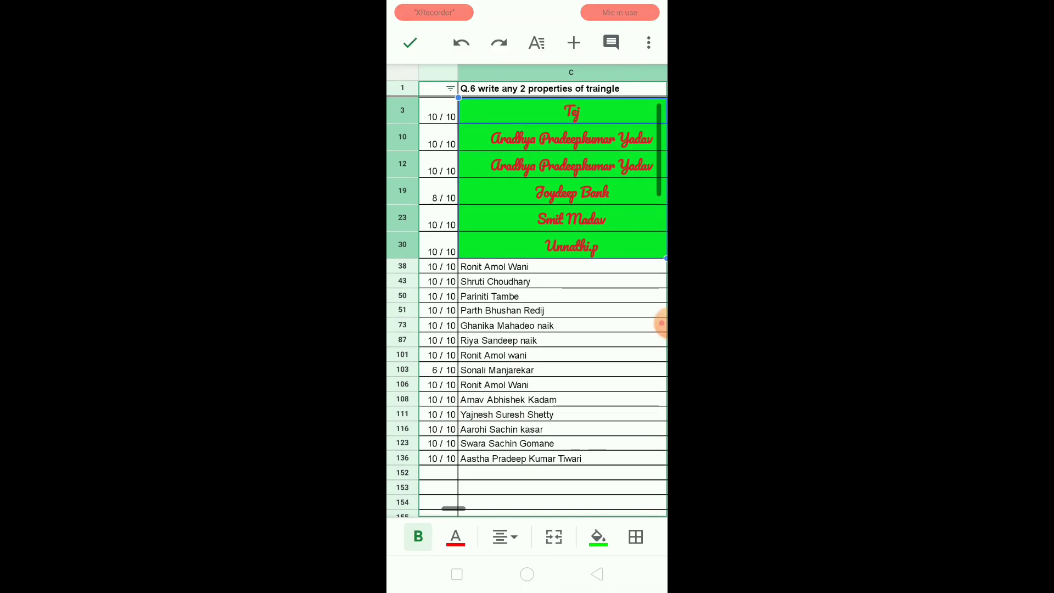
Clear formatting on the column C names, removing red text, green fill and Pacifico
click(571, 181)
click(563, 140)
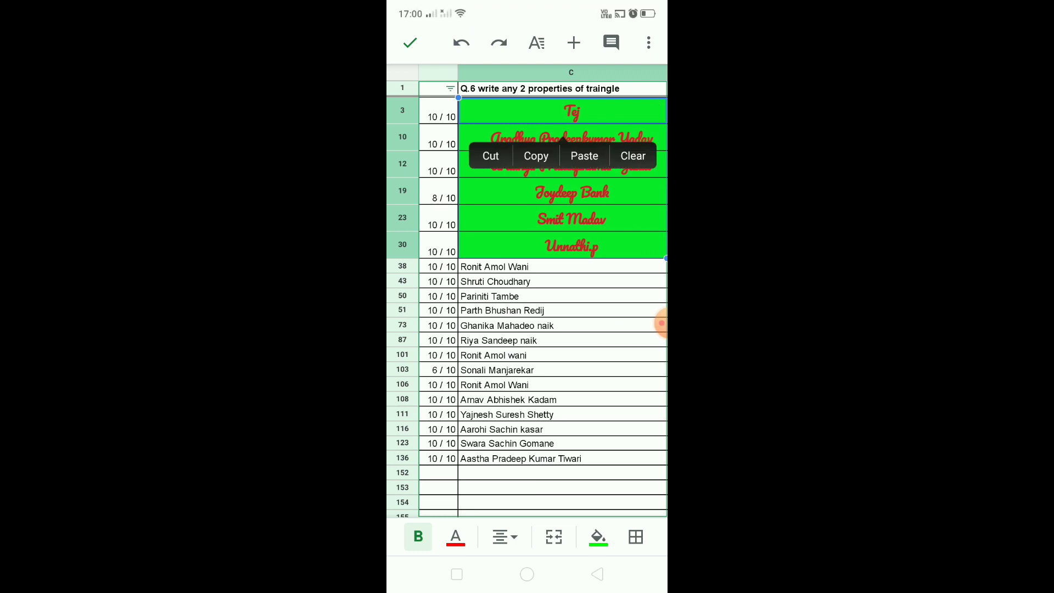
click(536, 43)
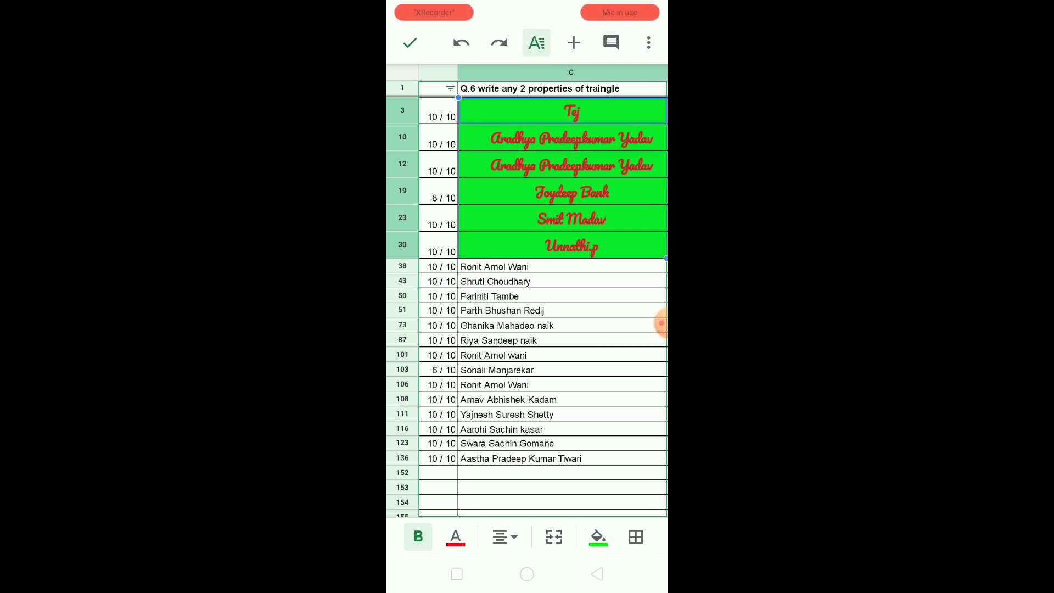
scroll(527, 455, down, 3)
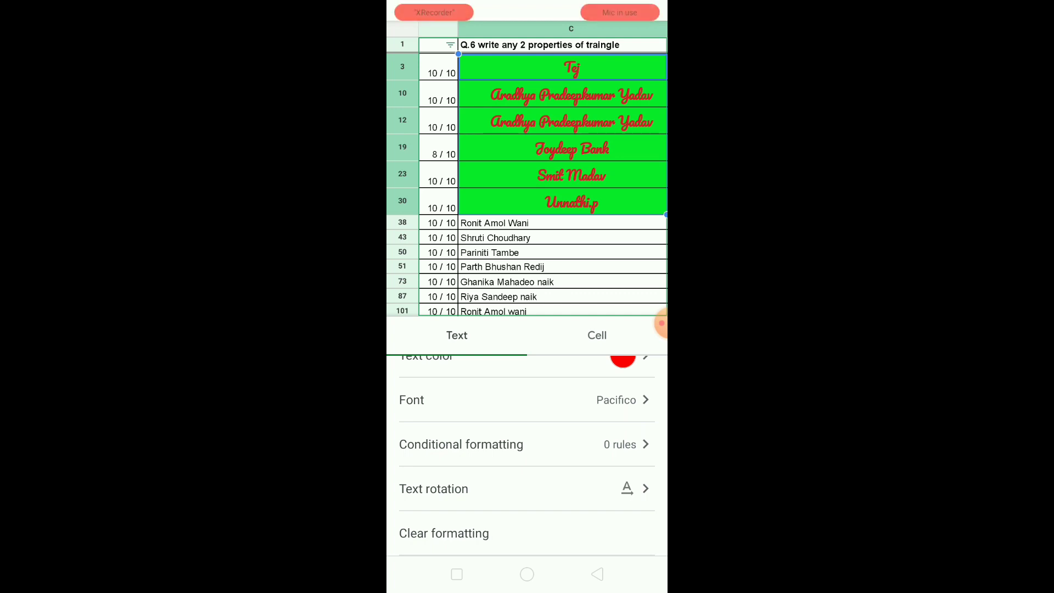
click(444, 533)
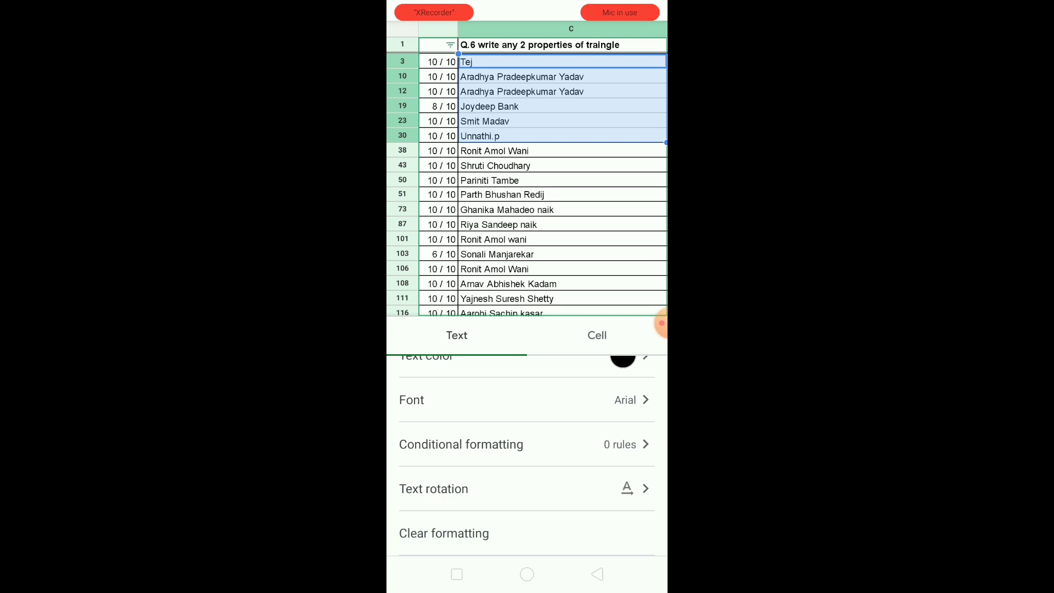
scroll(527, 455, up, 5)
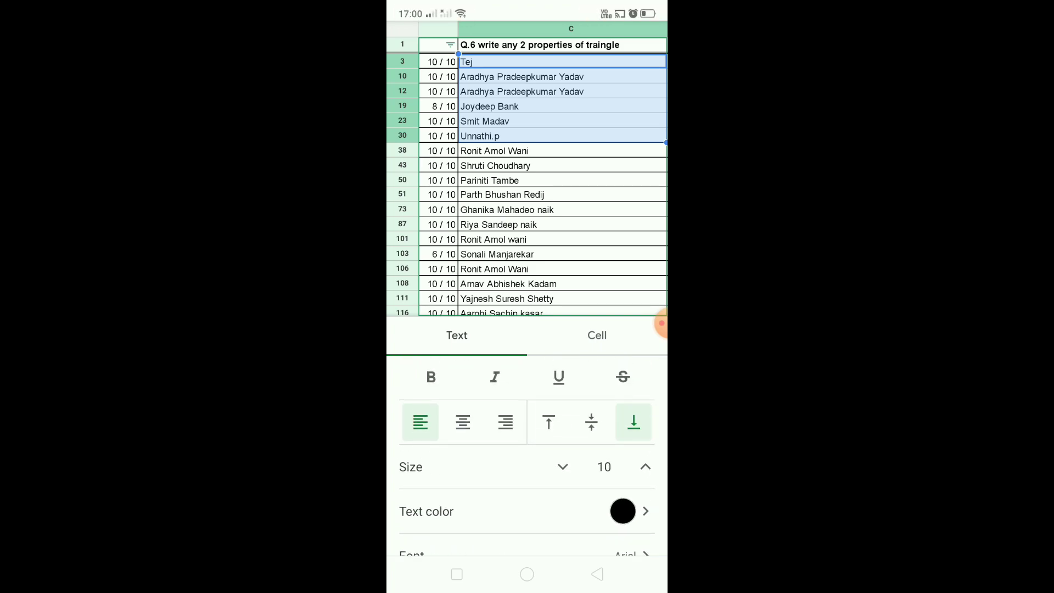
click(560, 246)
scroll(661, 324, right, 3)
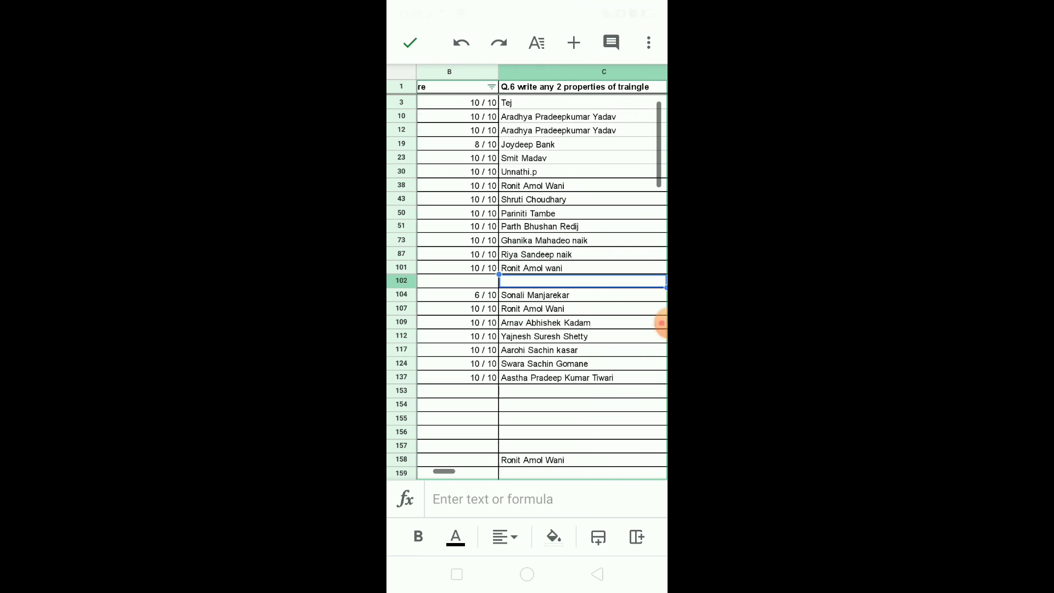
scroll(662, 323, down, 3)
scroll(662, 322, down, 5)
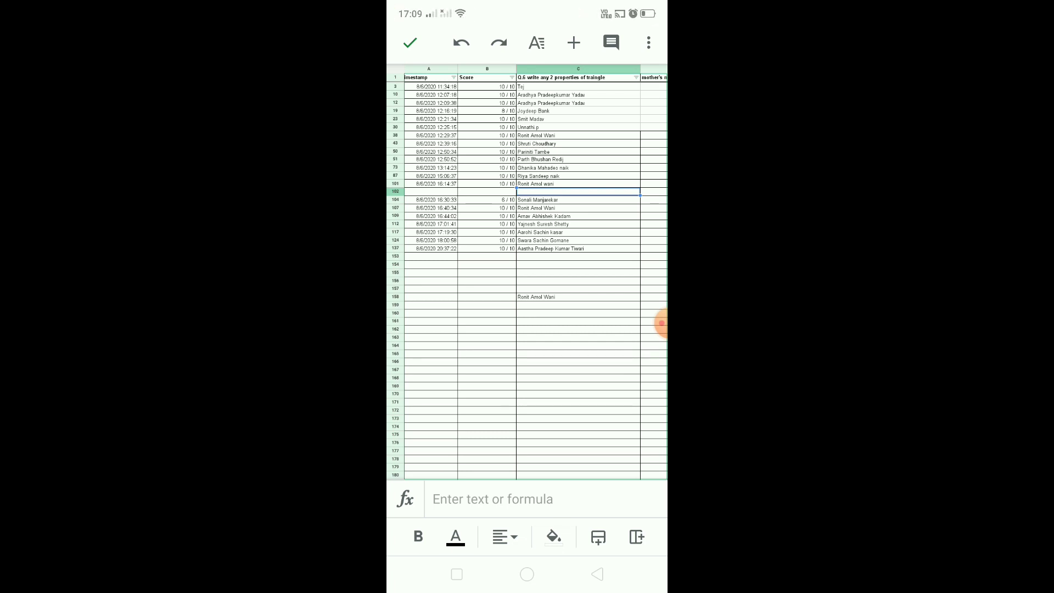
Save a copy of the spreadsheet in Excel (.xlsx) format via Share & export
click(649, 43)
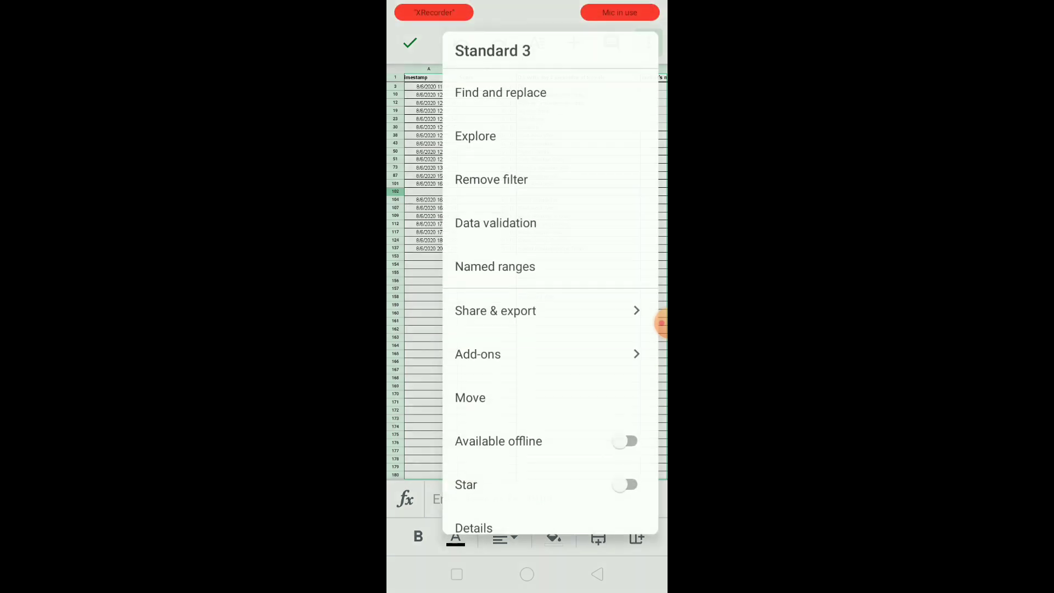
drag(527, 312, 527, 252)
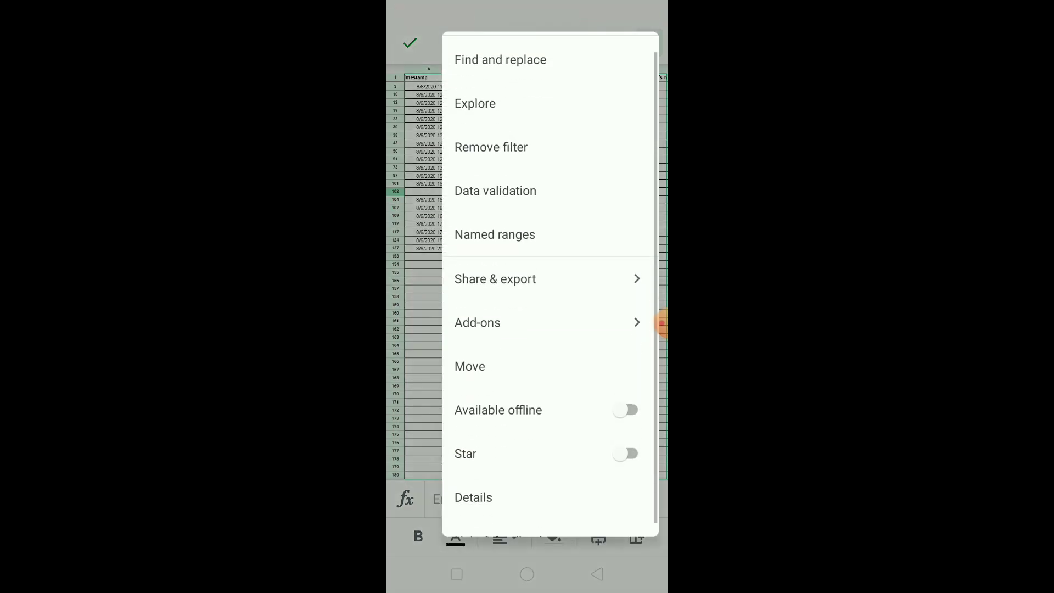
click(527, 253)
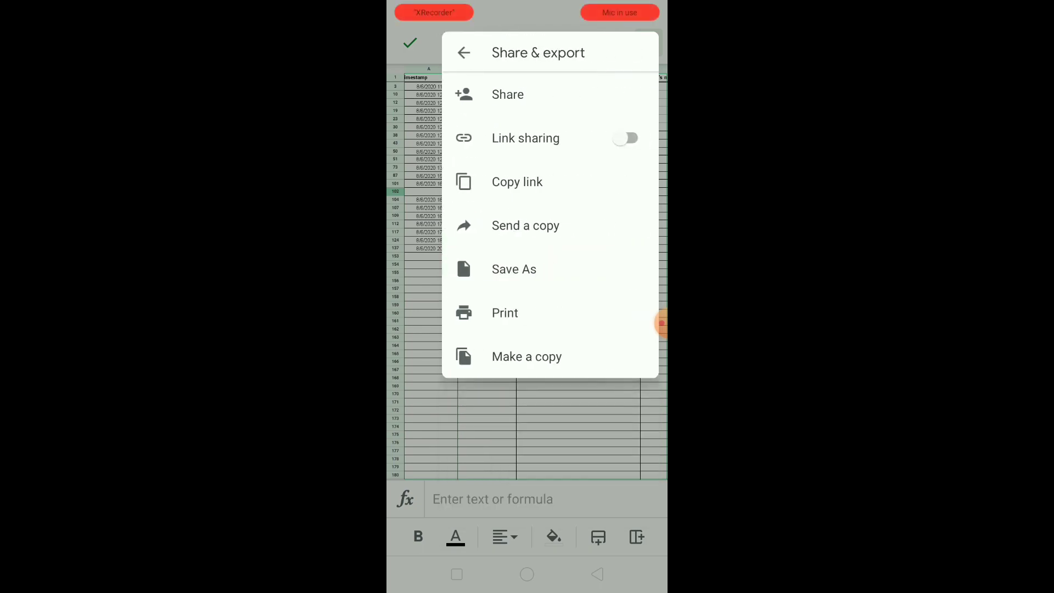
click(514, 269)
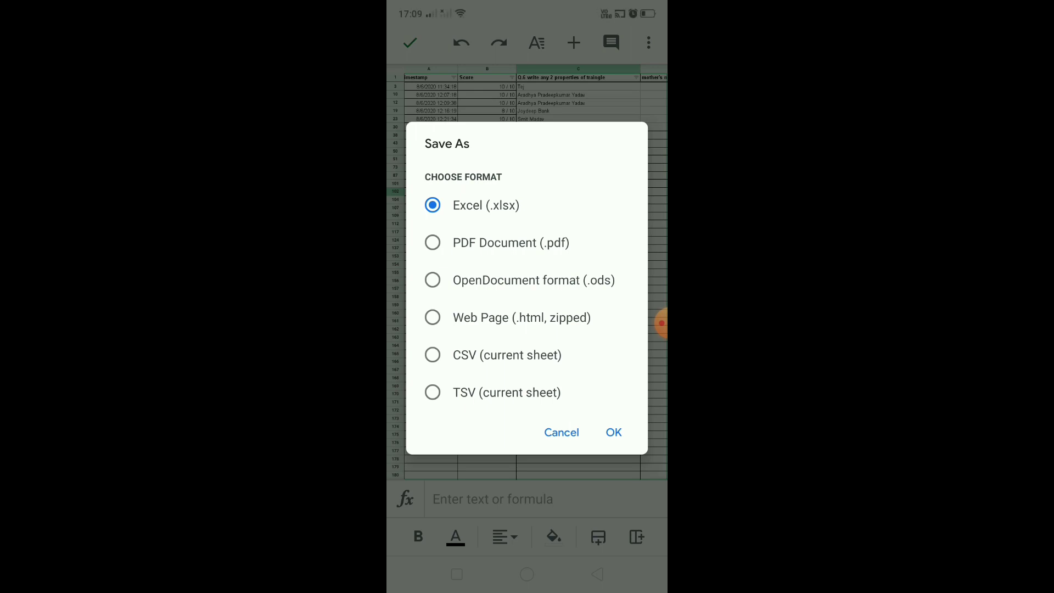
click(614, 432)
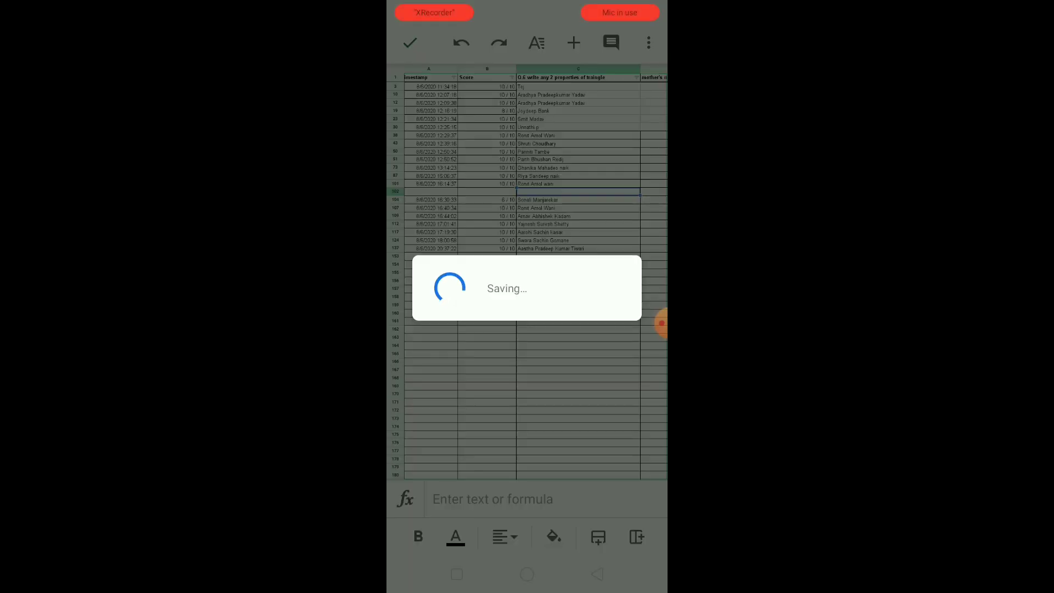